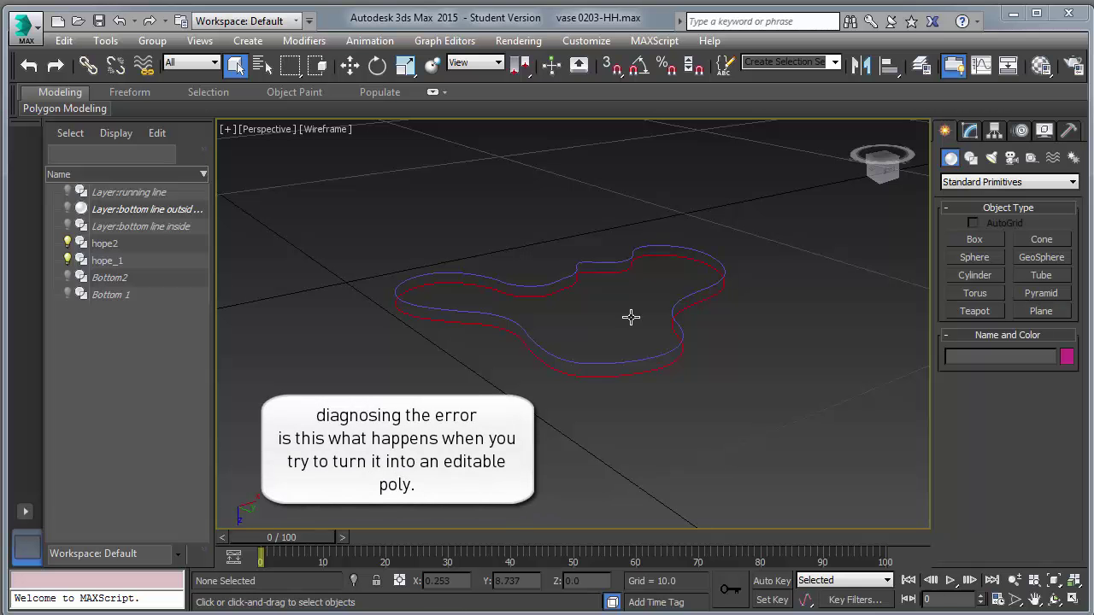
# Step: Try converting the hope_1 spline to an editable poly, undo the conversion and clear the selection
pyautogui.click(604, 265)
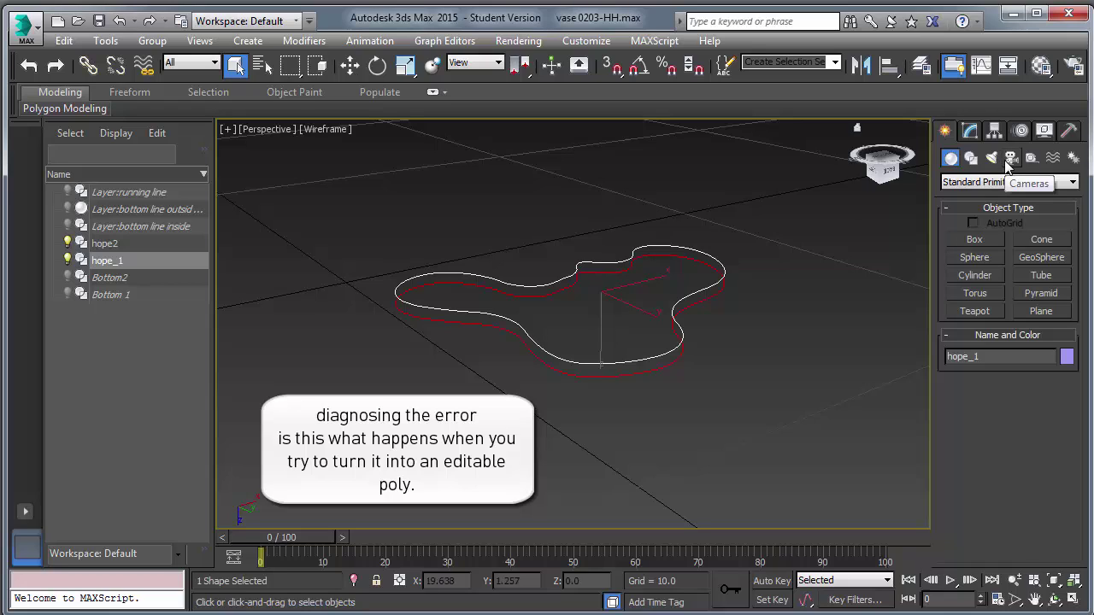
pyautogui.click(972, 133)
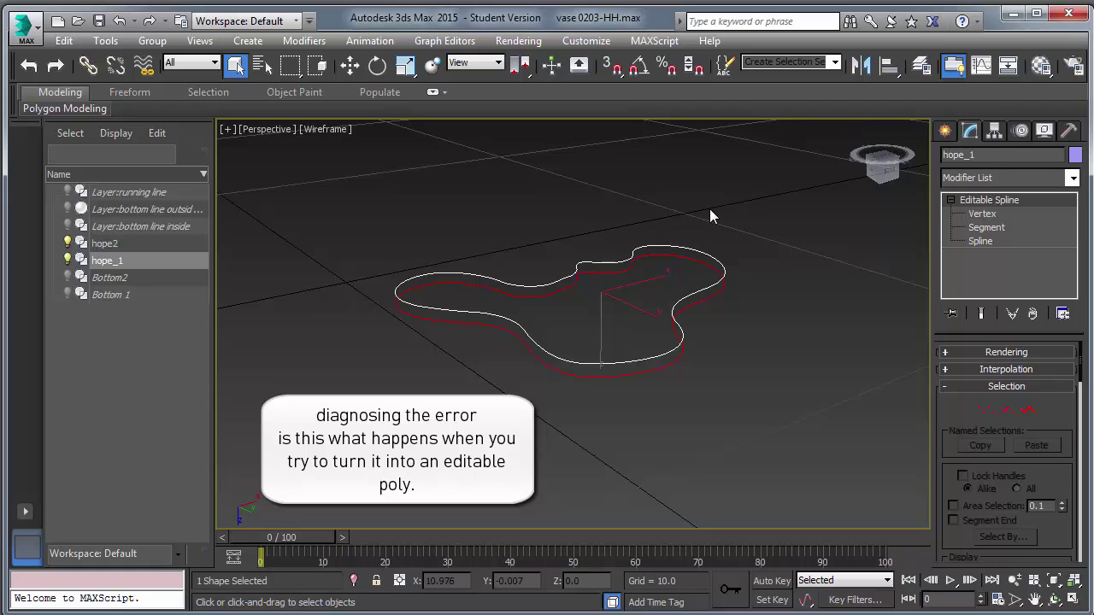
pyautogui.rightClick(671, 246)
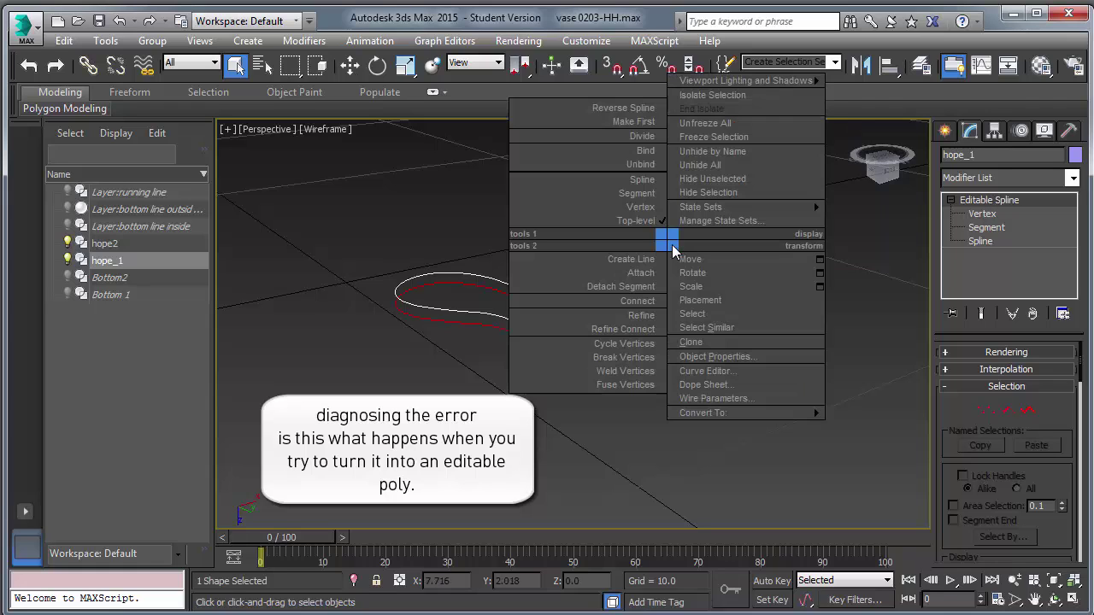
pyautogui.moveTo(689, 412)
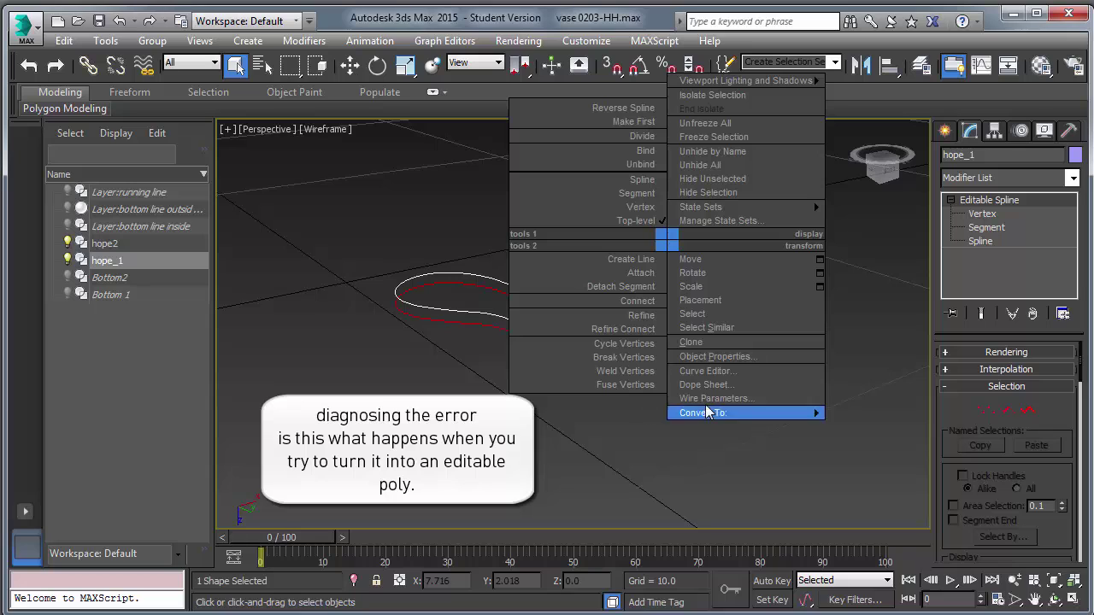
pyautogui.click(636, 443)
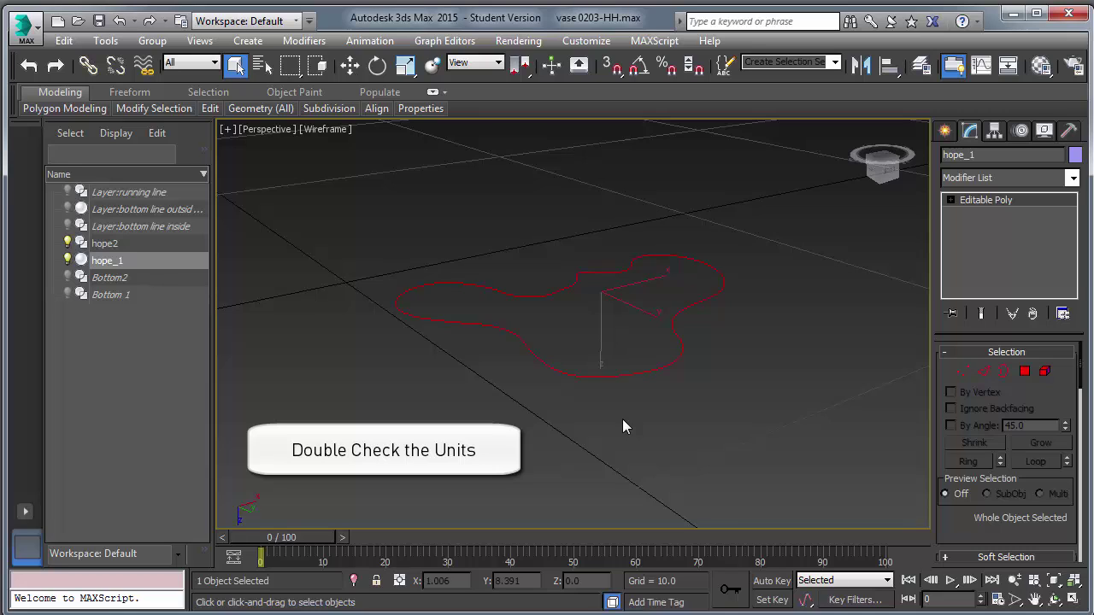
pyautogui.hotkey('ctrl', 'z')
pyautogui.click(731, 213)
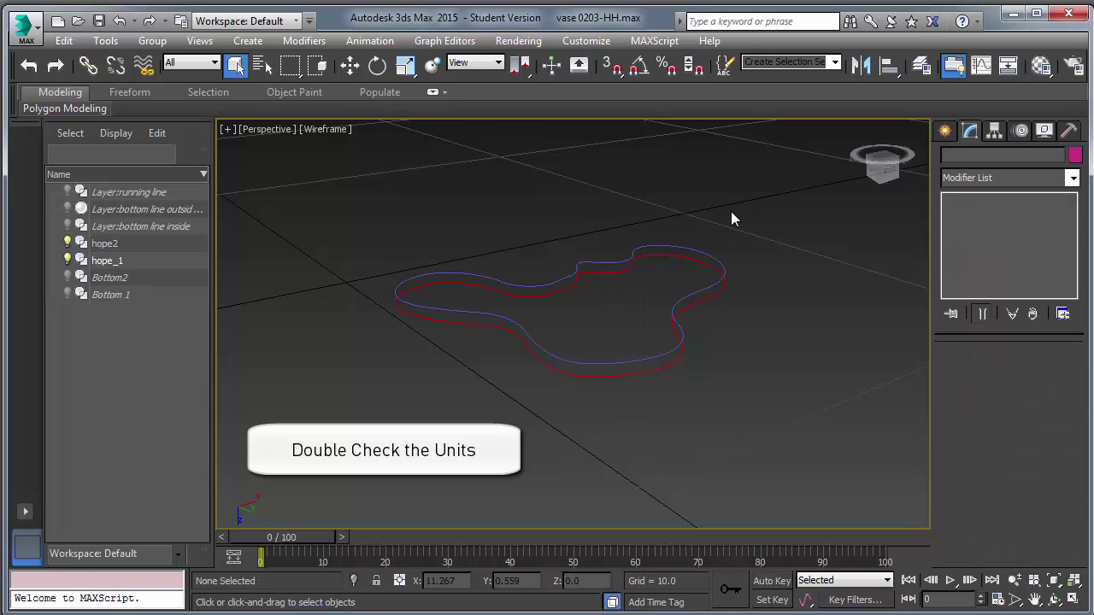
# Step: Set the display units to US Standard with Decimal Inches in the units setup
pyautogui.click(586, 41)
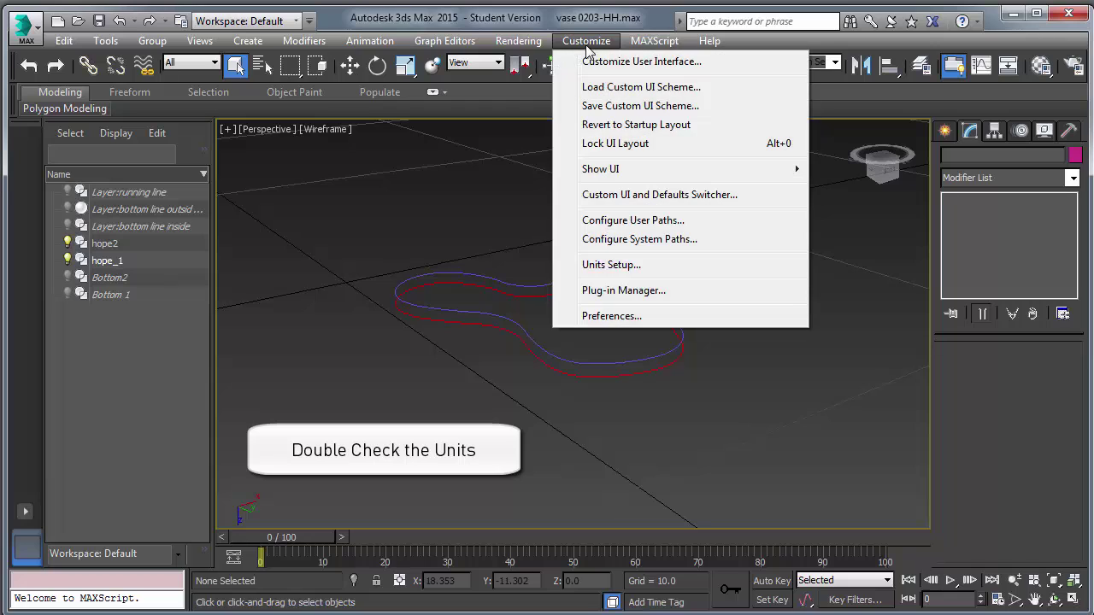
pyautogui.click(603, 264)
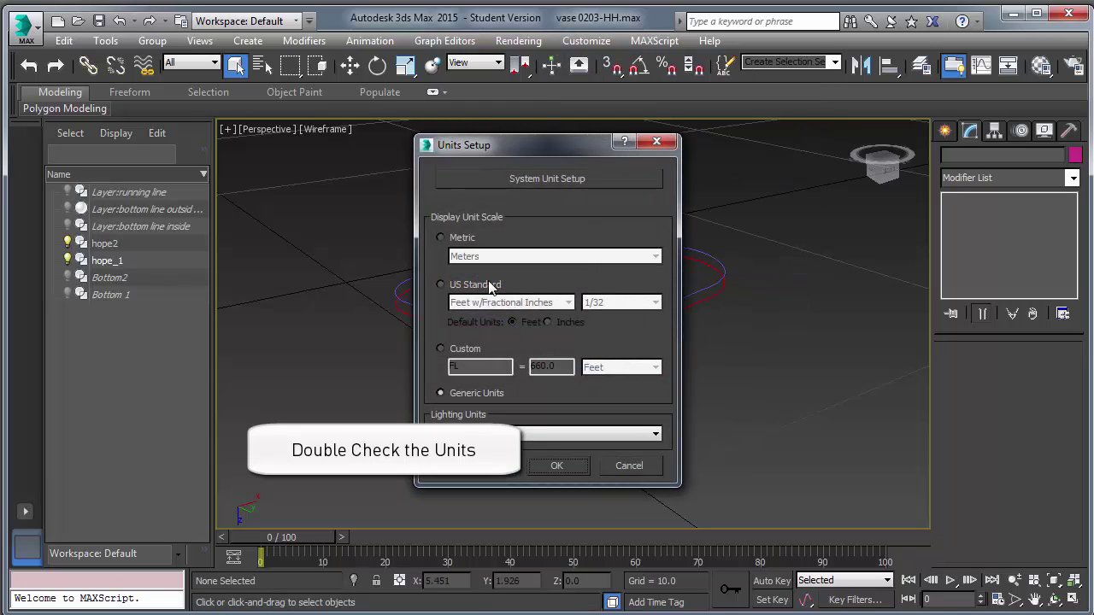
pyautogui.click(441, 285)
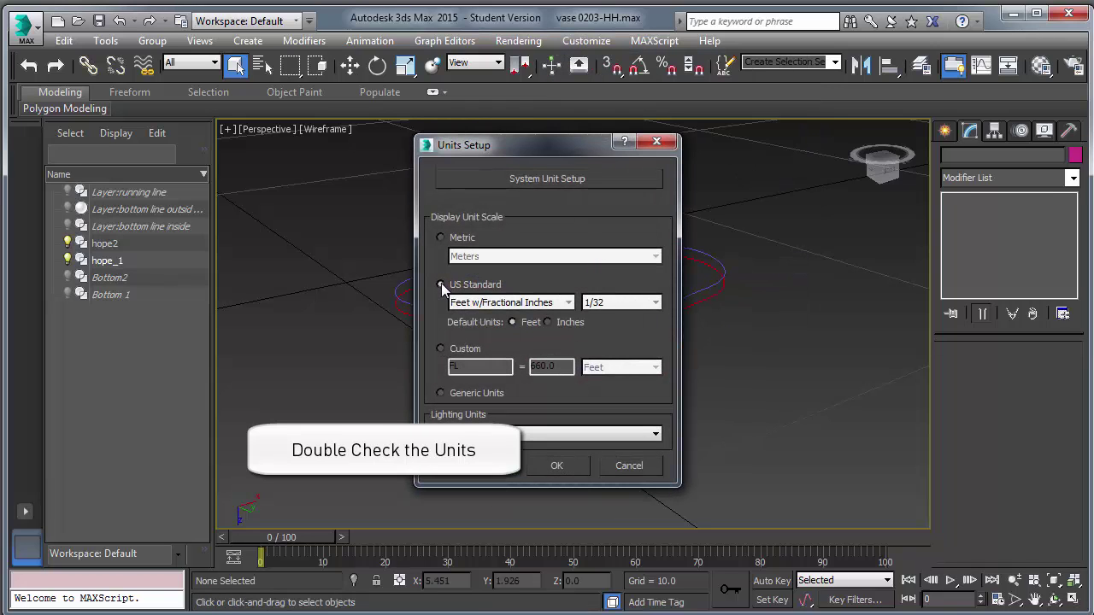
pyautogui.click(569, 303)
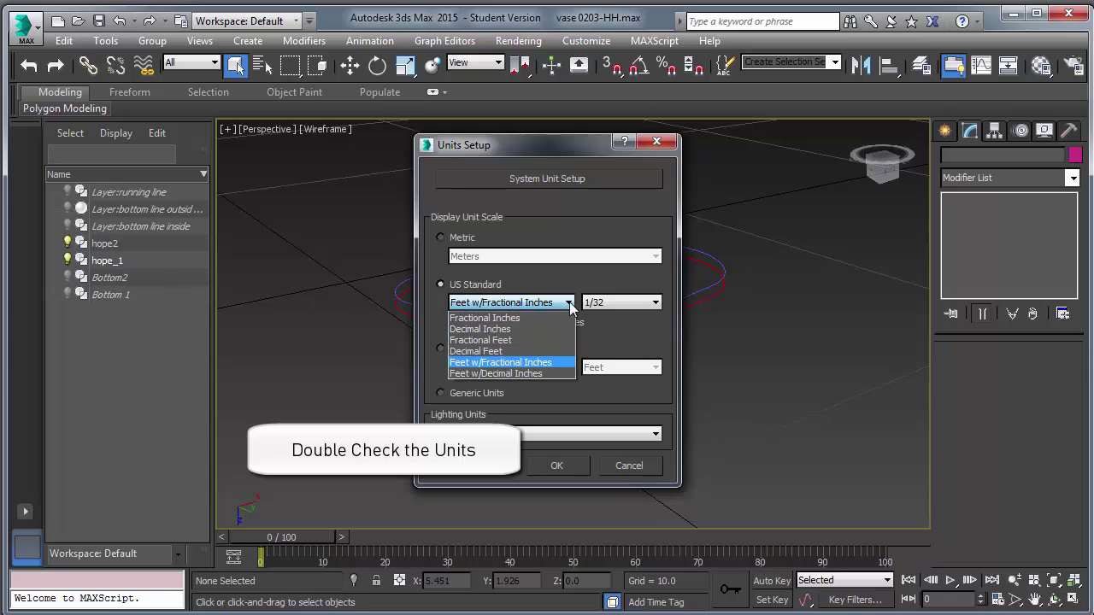
pyautogui.click(526, 329)
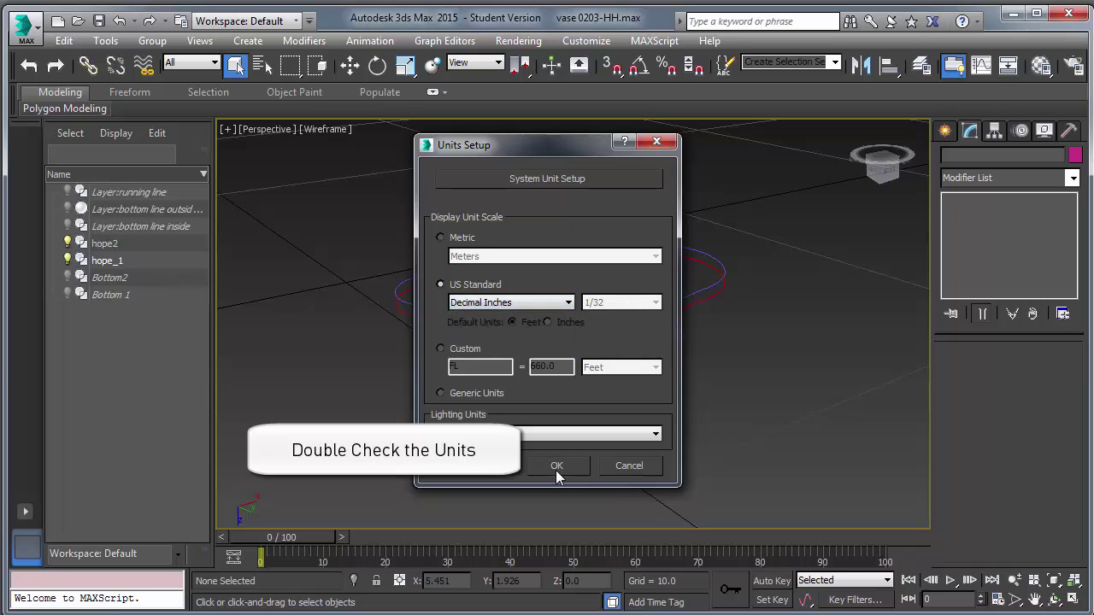
pyautogui.click(557, 466)
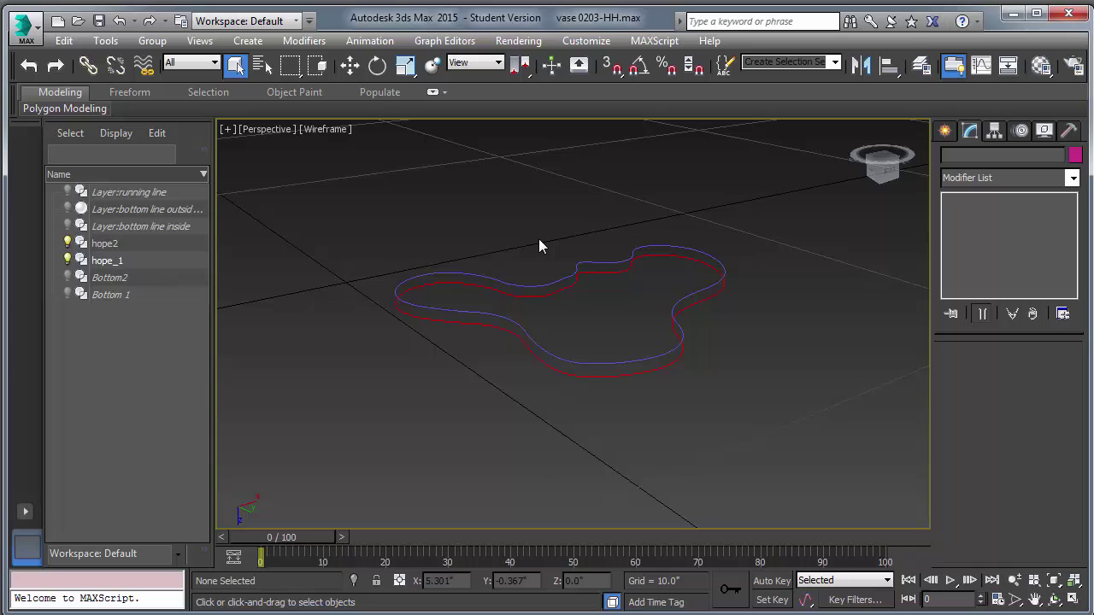
# Step: Retry the editable poly conversion of hope_1 with the inch units, undo it and deselect the spline
pyautogui.click(541, 285)
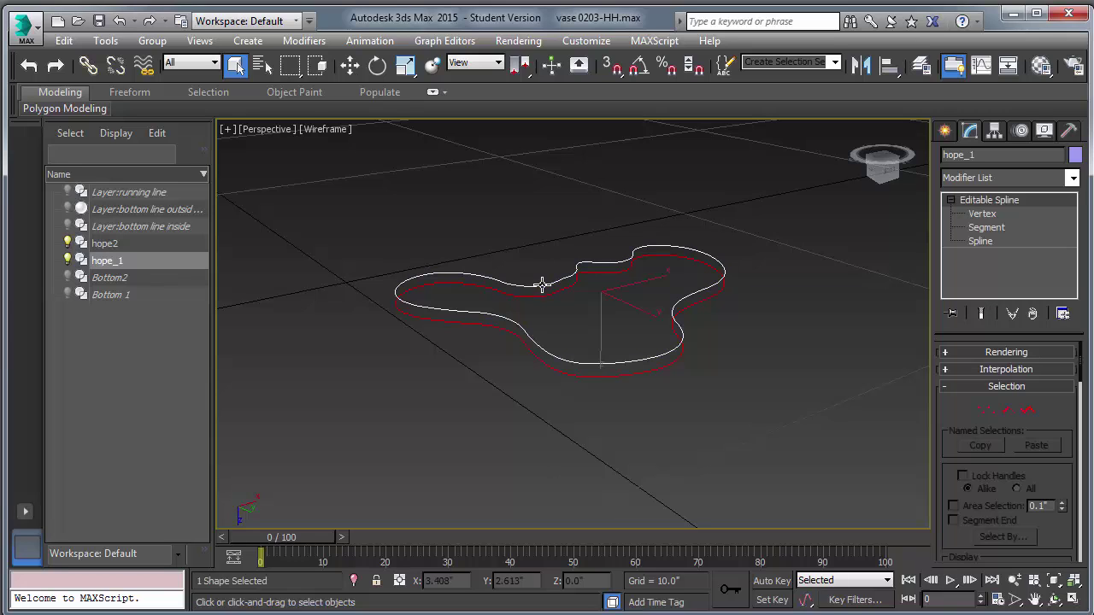
pyautogui.rightClick(695, 250)
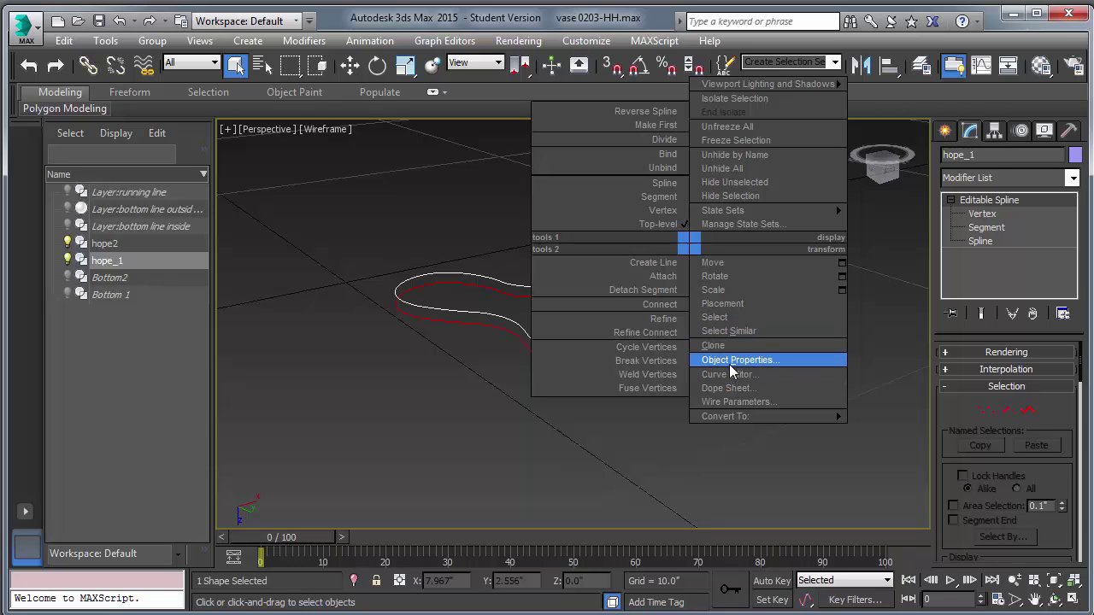
pyautogui.moveTo(729, 417)
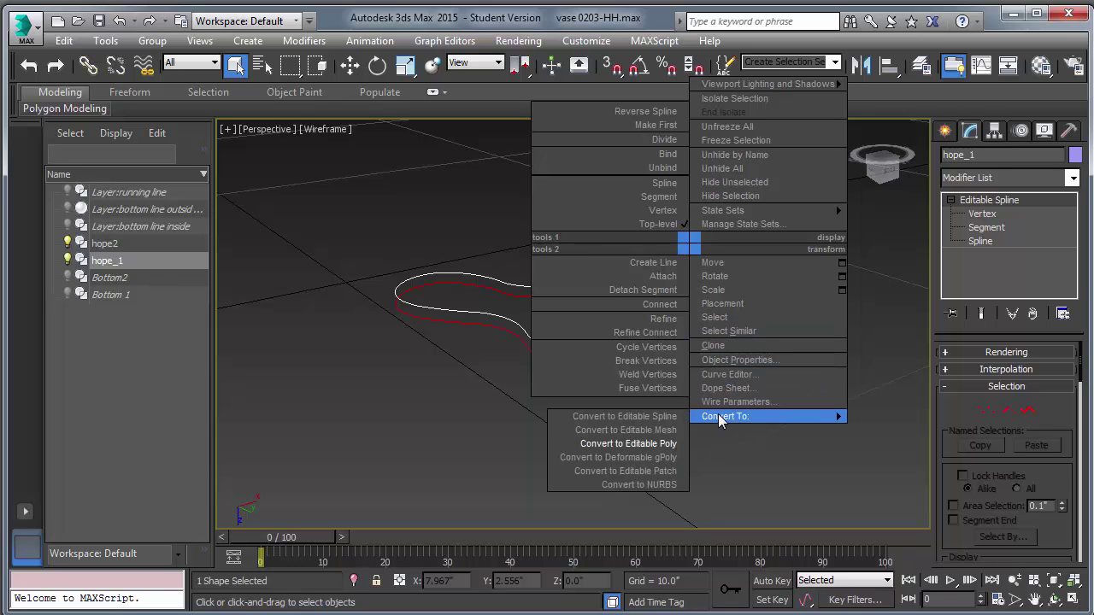
pyautogui.click(628, 443)
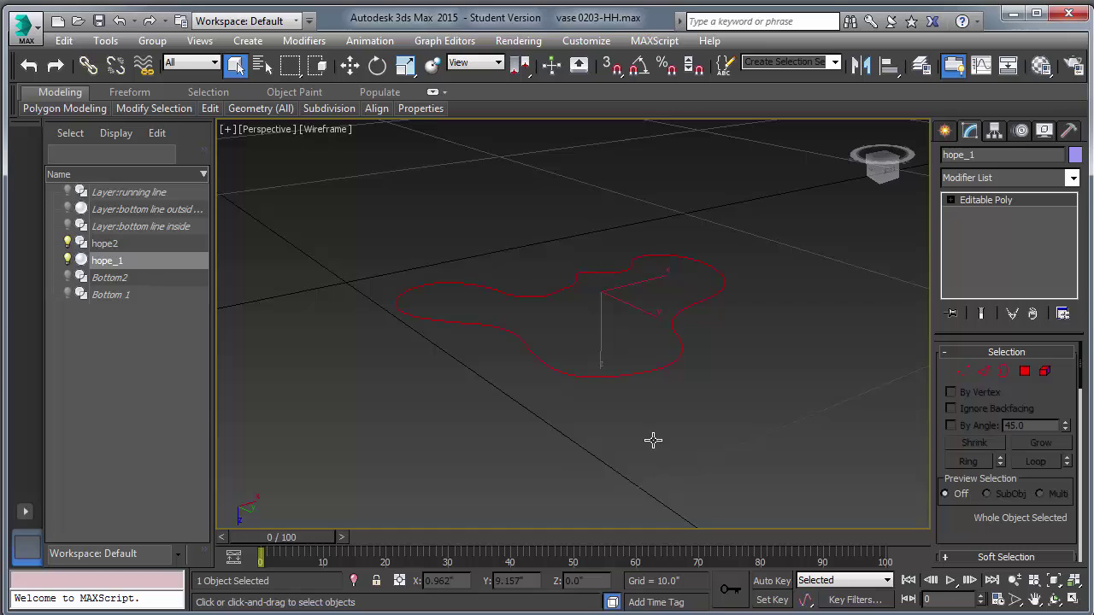
pyautogui.hotkey('ctrl', 'z')
pyautogui.click(735, 389)
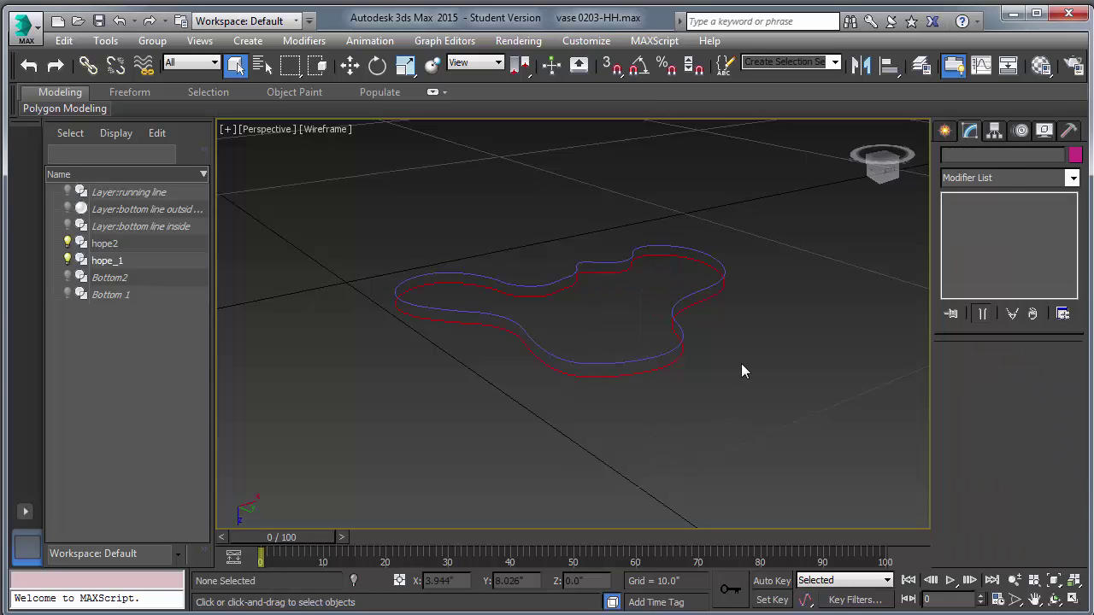
# Step: Try converting the hope2 spline to an editable poly, undo the conversion and deselect it
pyautogui.click(615, 262)
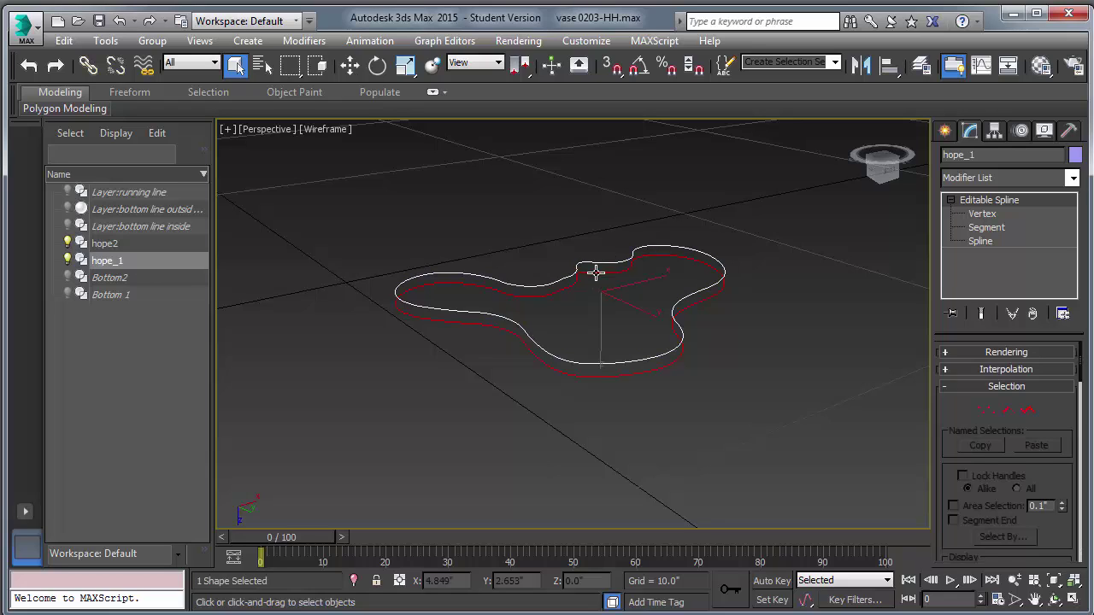
pyautogui.click(599, 280)
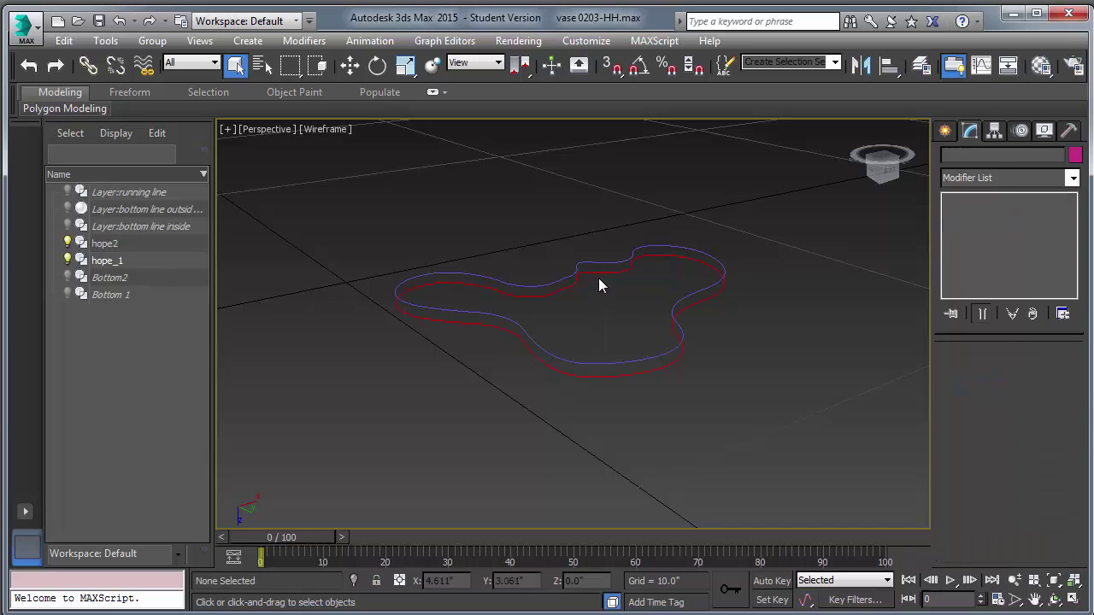
pyautogui.click(598, 272)
pyautogui.rightClick(594, 268)
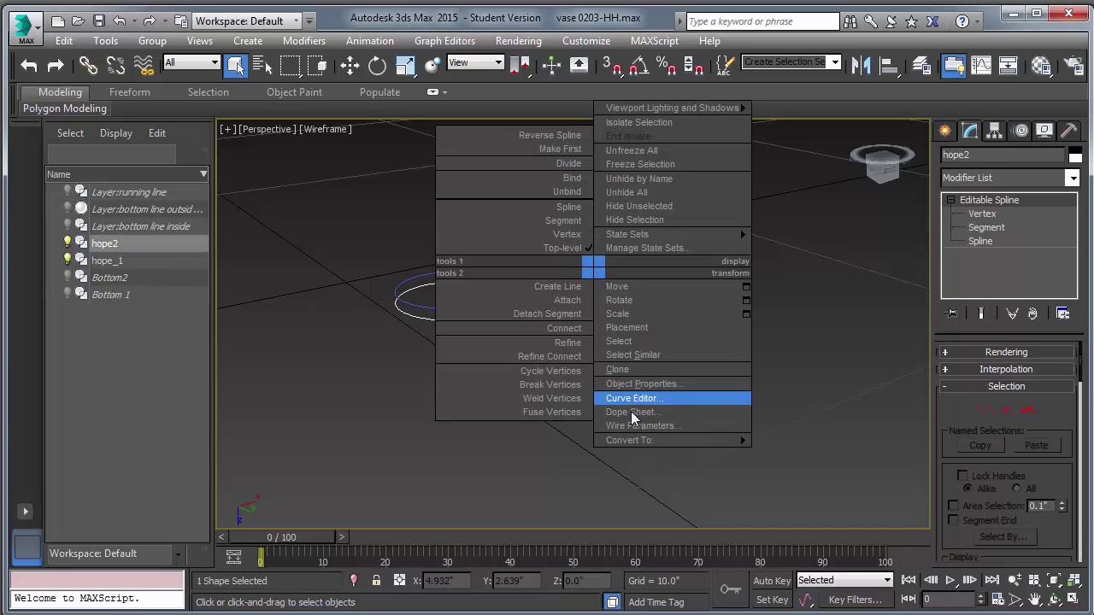
pyautogui.moveTo(637, 440)
pyautogui.click(564, 468)
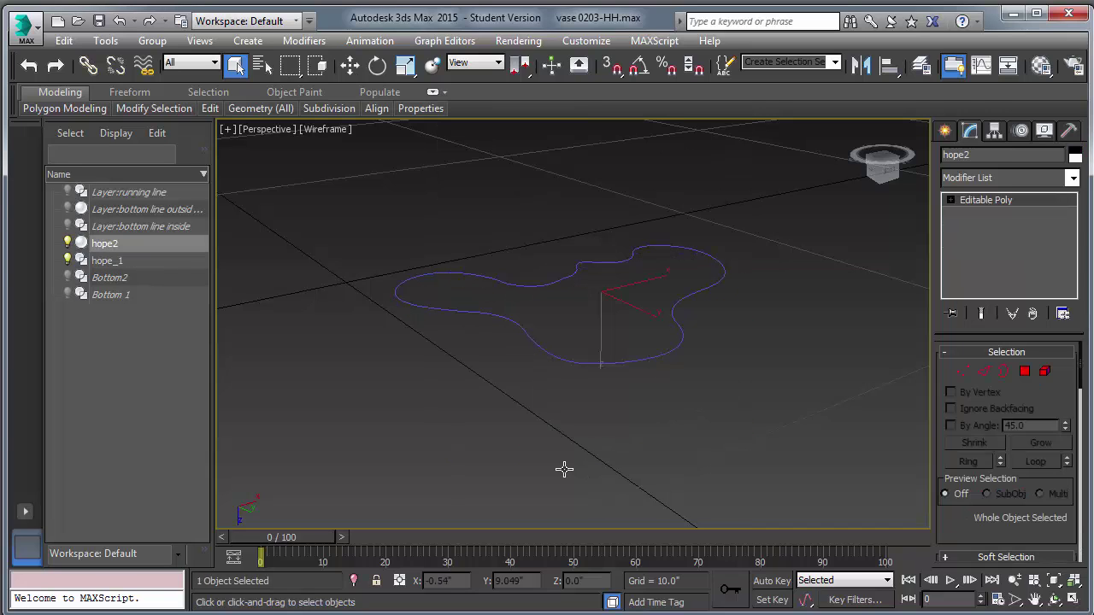
pyautogui.hotkey('ctrl', 'z')
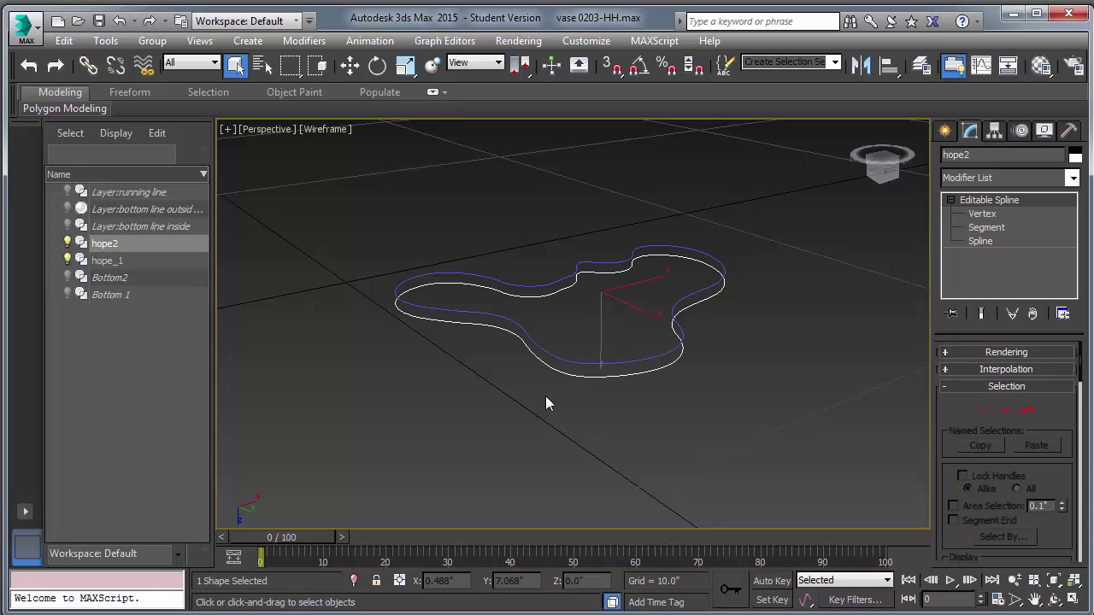
pyautogui.click(538, 229)
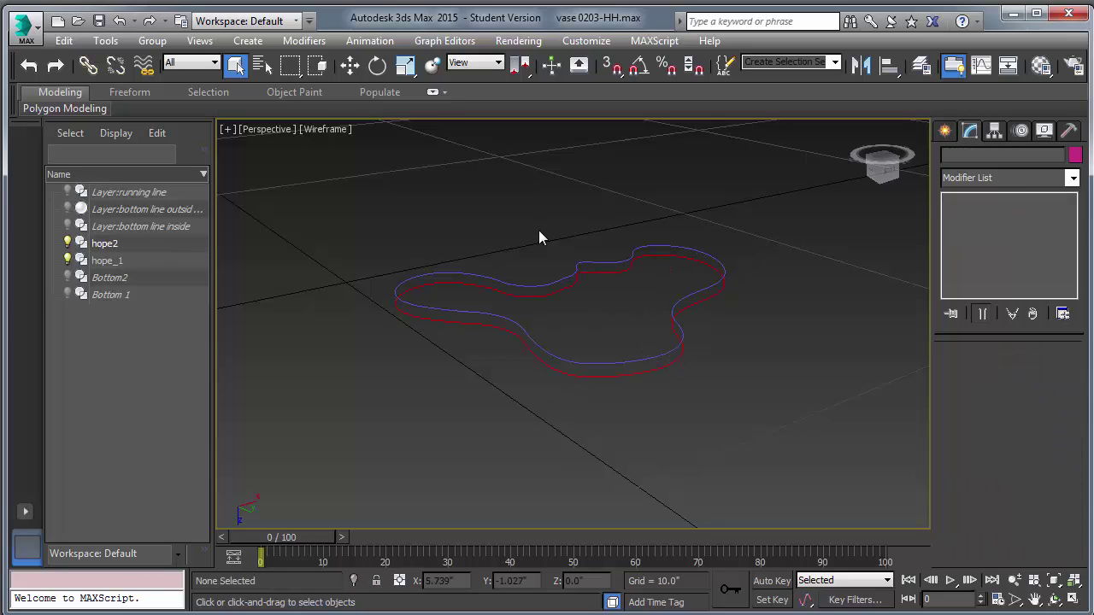
# Step: Select both the hope_1 and hope2 splines and scale them uniformly by an exact 500% offset
pyautogui.click(544, 287)
pyautogui.click(543, 293)
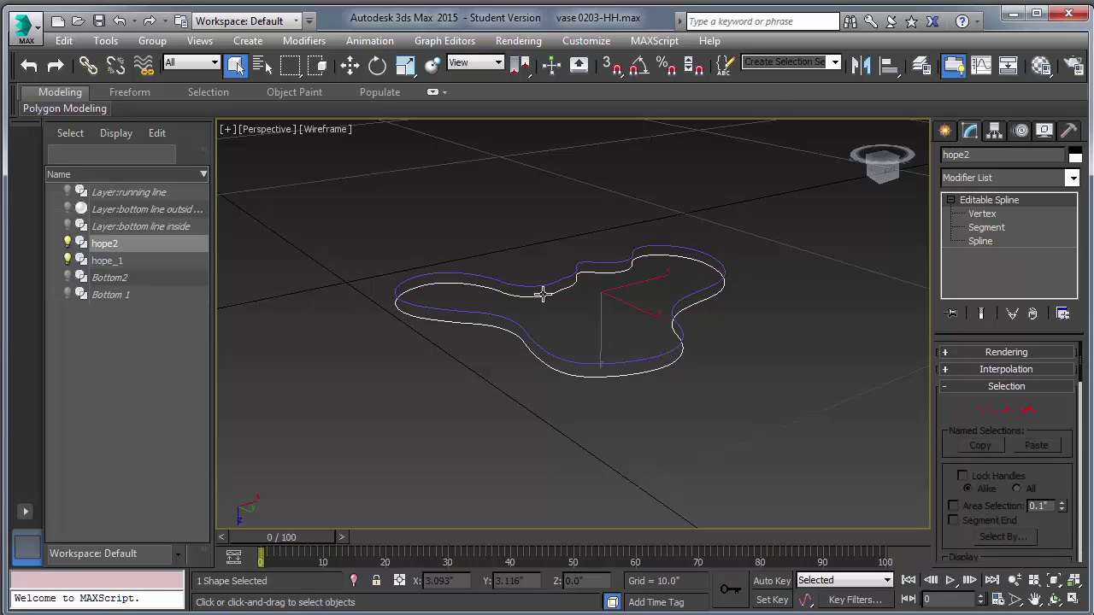
pyautogui.keyDown('ctrl'); pyautogui.click(541, 293); pyautogui.keyUp('ctrl')
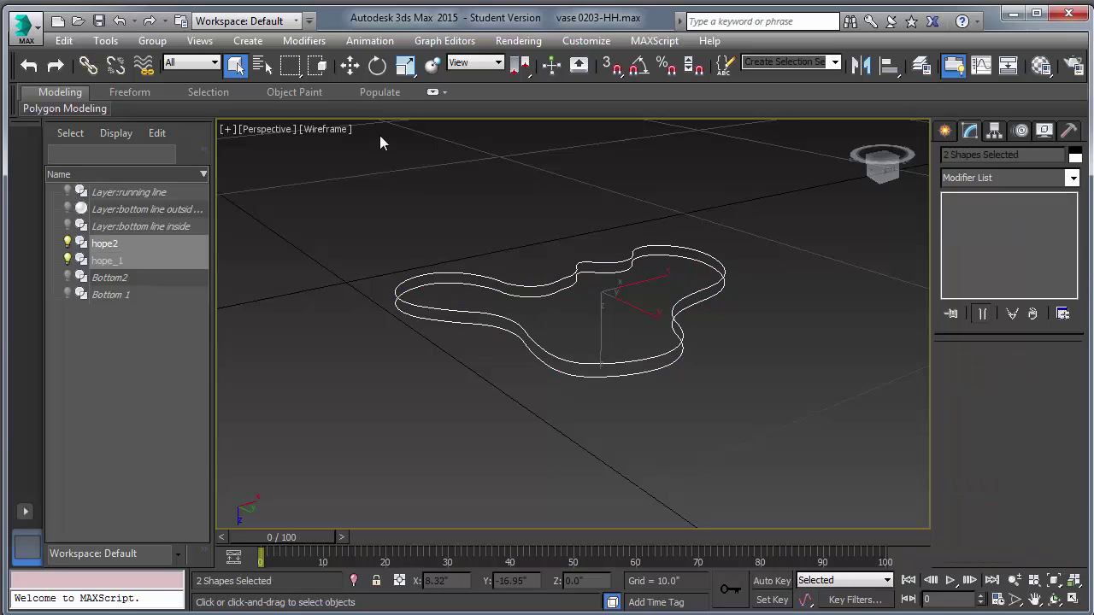
pyautogui.click(407, 68)
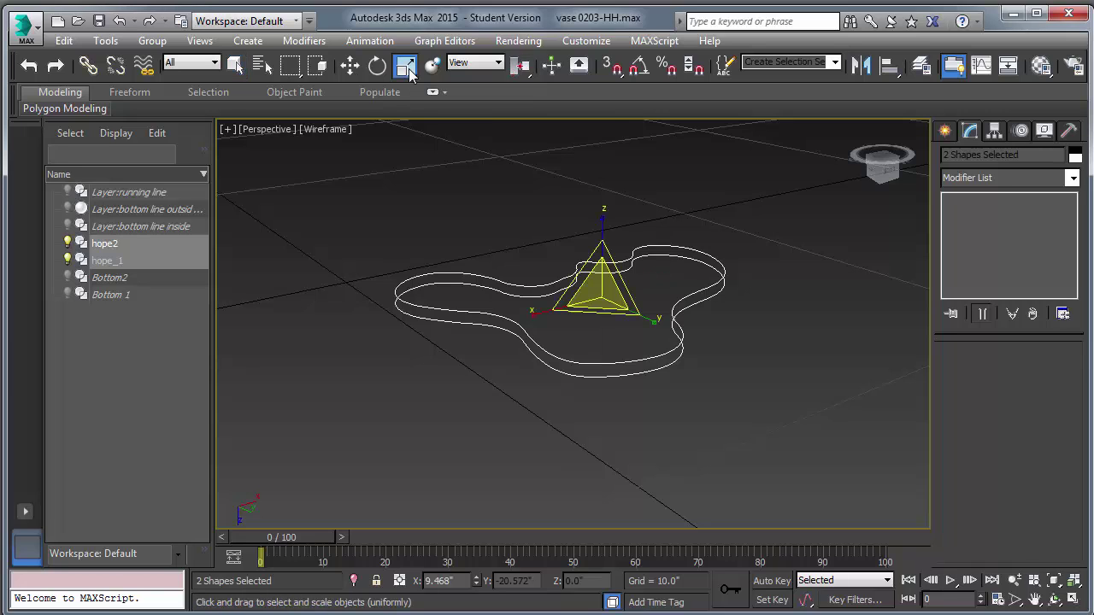
pyautogui.rightClick(406, 67)
pyautogui.moveTo(602, 285); pyautogui.dragTo(547, 279)
pyautogui.write('5')
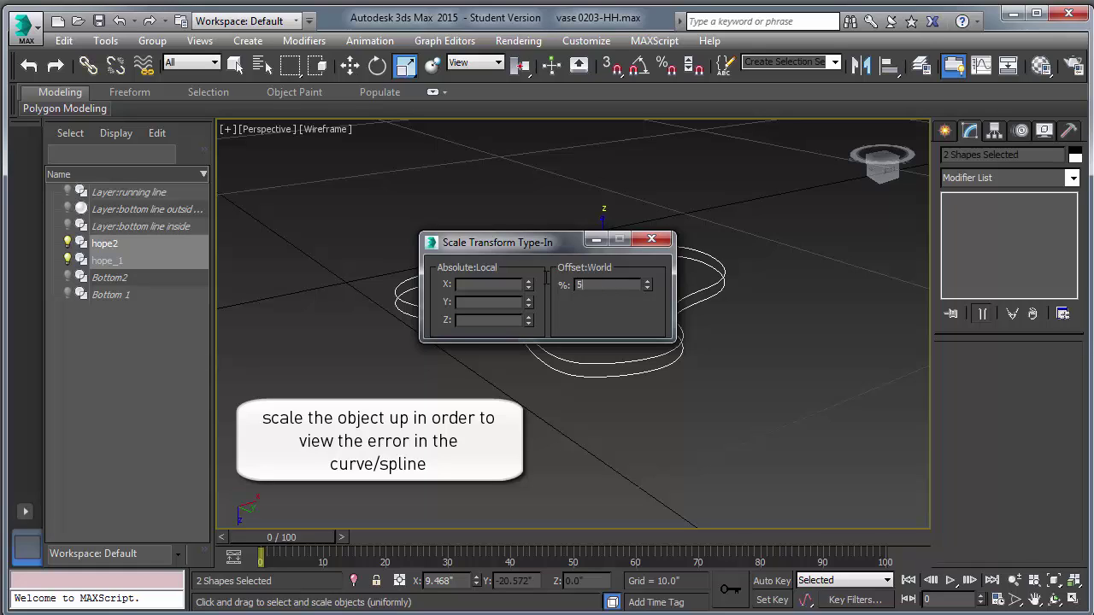
pyautogui.write('00')
pyautogui.press('Return')
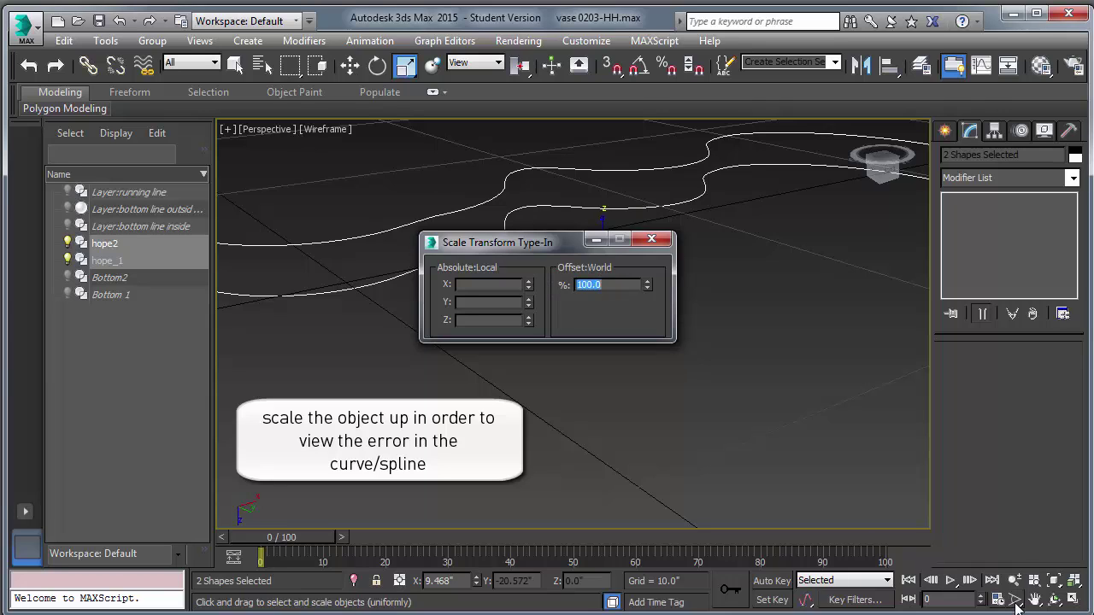
pyautogui.click(1075, 601)
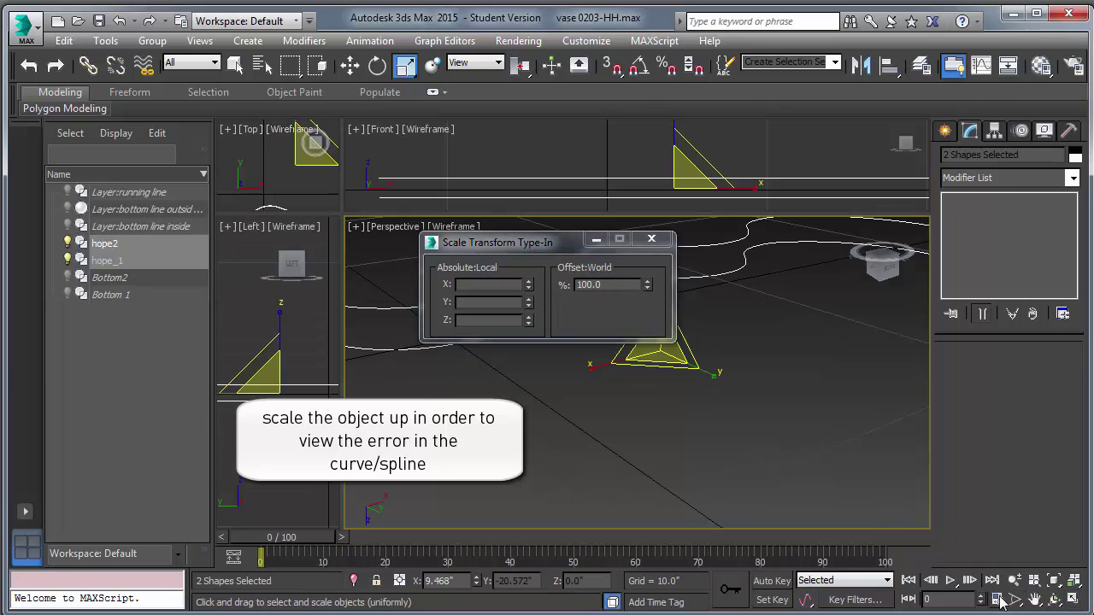
pyautogui.click(1075, 602)
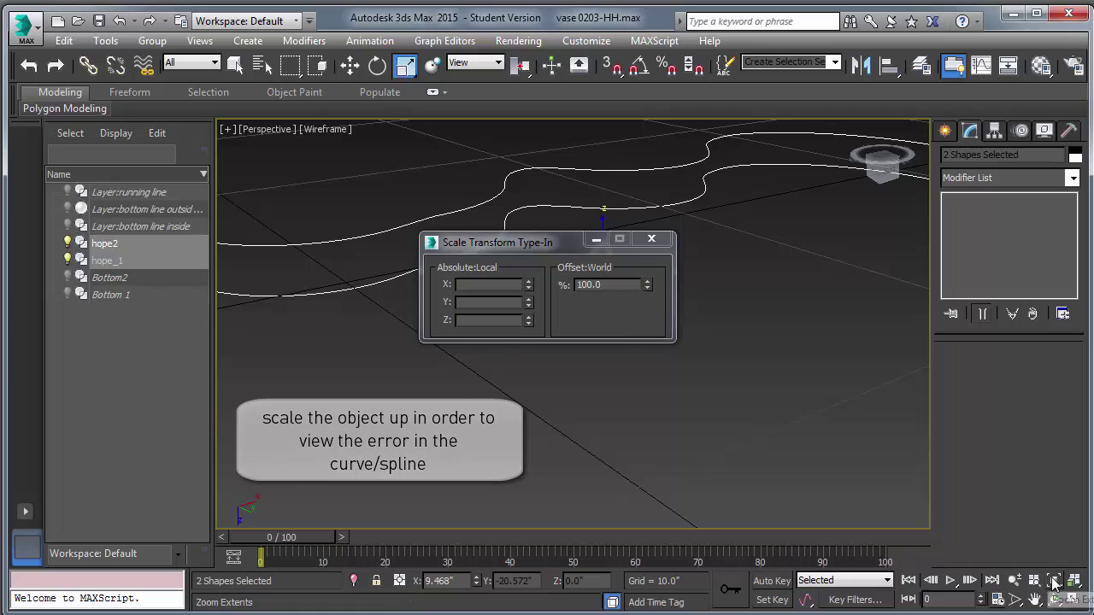
pyautogui.click(1054, 581)
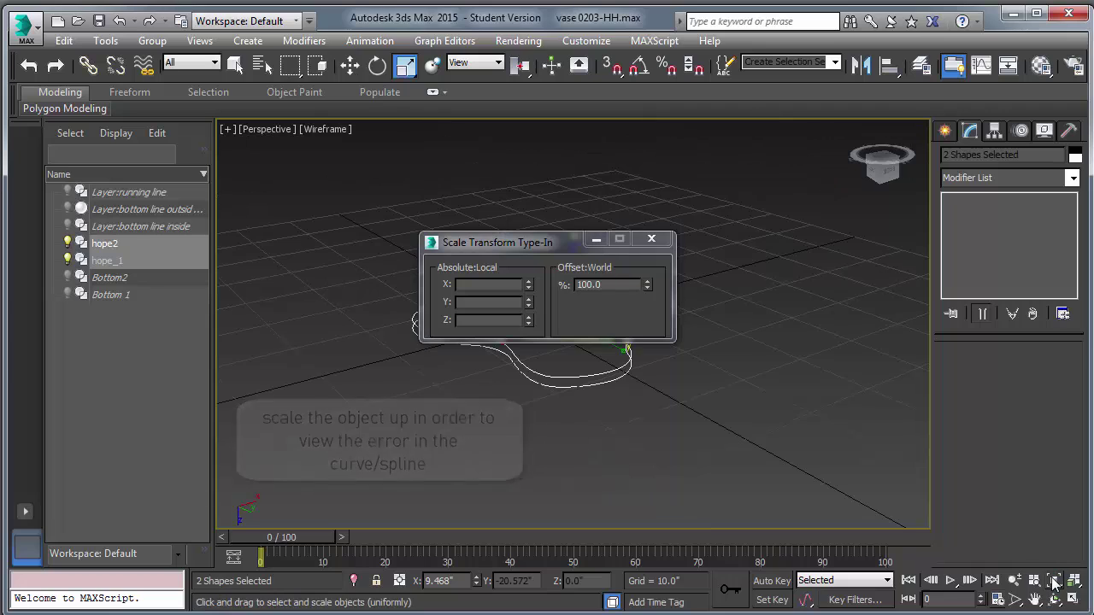
pyautogui.click(652, 240)
# Step: Select only the hope_1 spline and enter its Vertex sub-object level to inspect the points along the curve
pyautogui.click(527, 284)
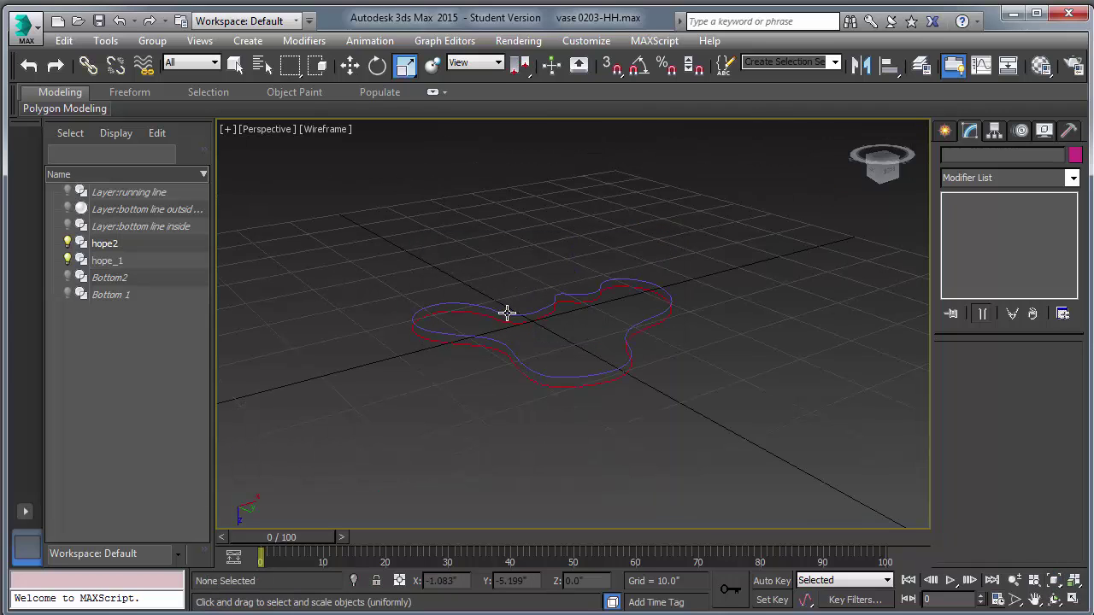
pyautogui.click(507, 313)
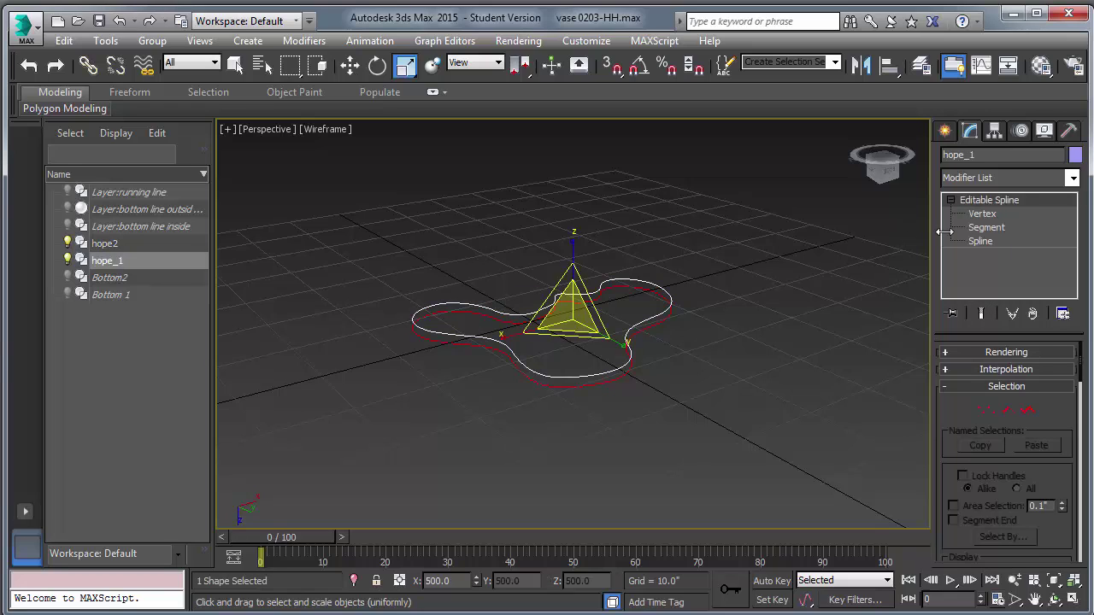
pyautogui.click(976, 213)
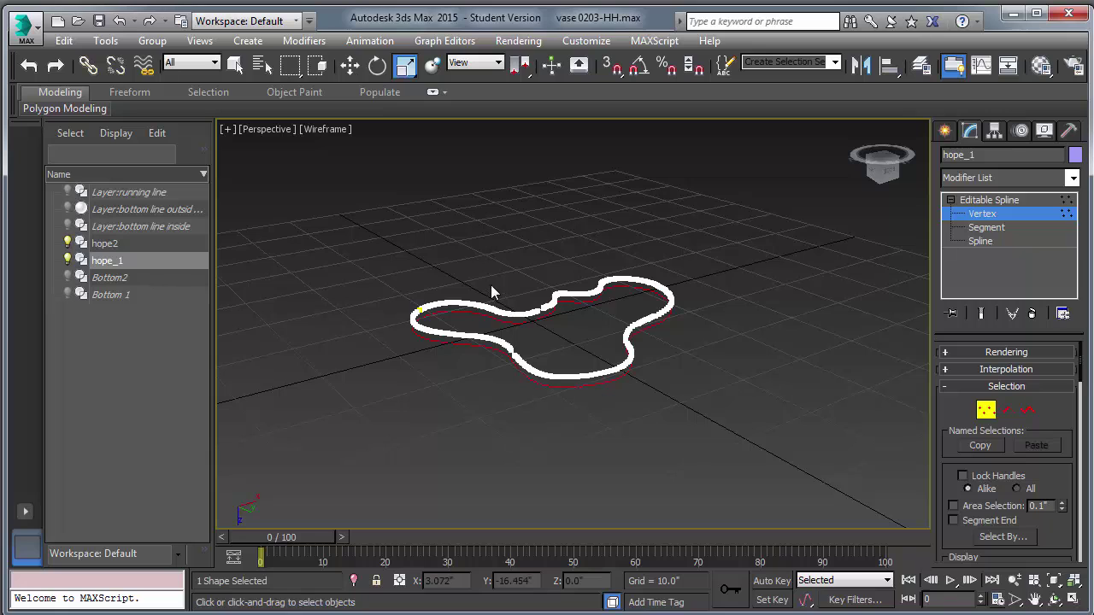
pyautogui.scroll(5, 492, 292)
pyautogui.scroll(-2, 490, 292)
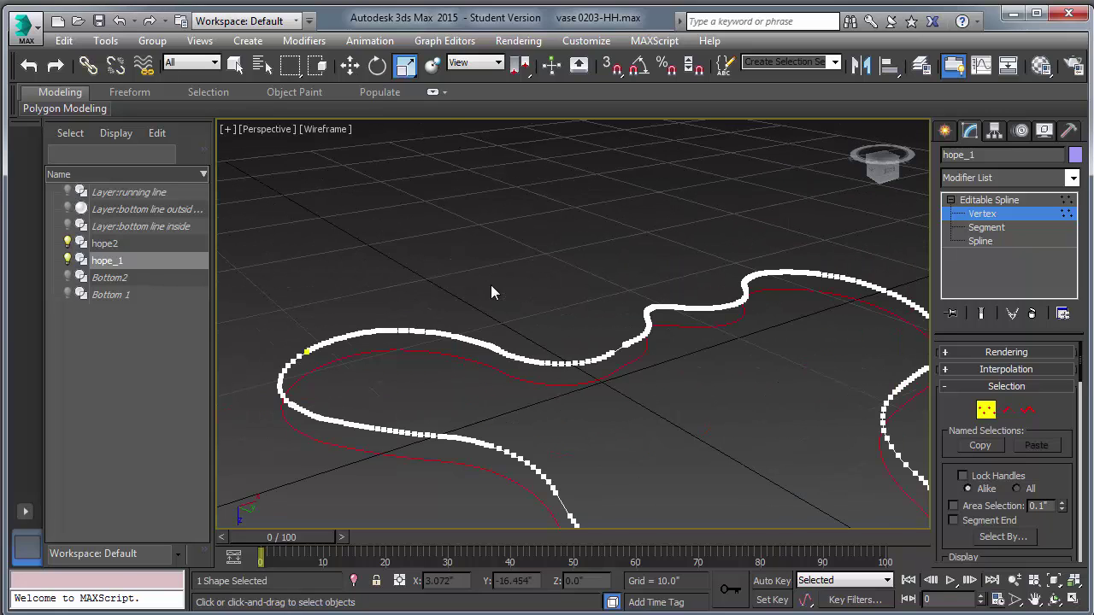
# Step: Switch to the Top view and examine hope_1's vertices closely along the curve for overlapping or out-of-order points
pyautogui.click(267, 128)
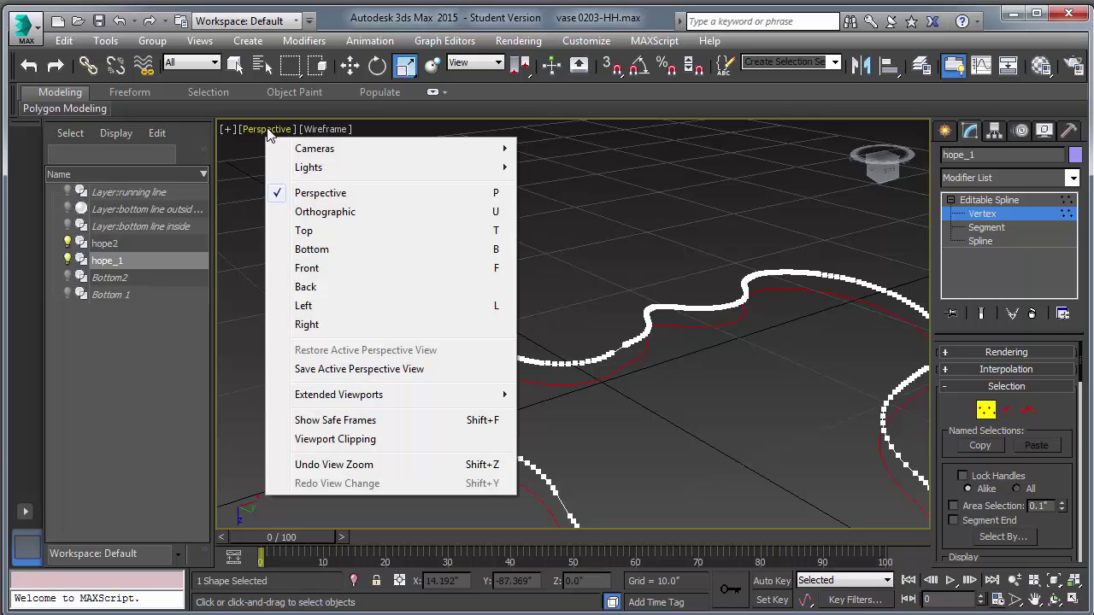
pyautogui.click(305, 231)
pyautogui.scroll(8, 475, 321)
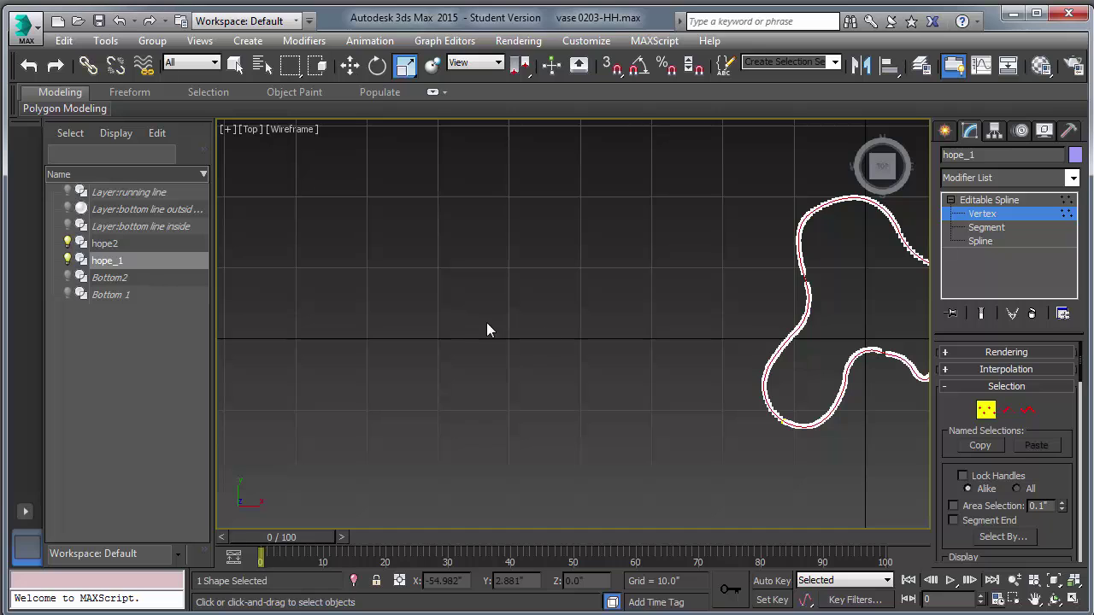
pyautogui.click(1034, 600)
pyautogui.moveTo(891, 356); pyautogui.dragTo(418, 399)
pyautogui.scroll(10, 457, 318)
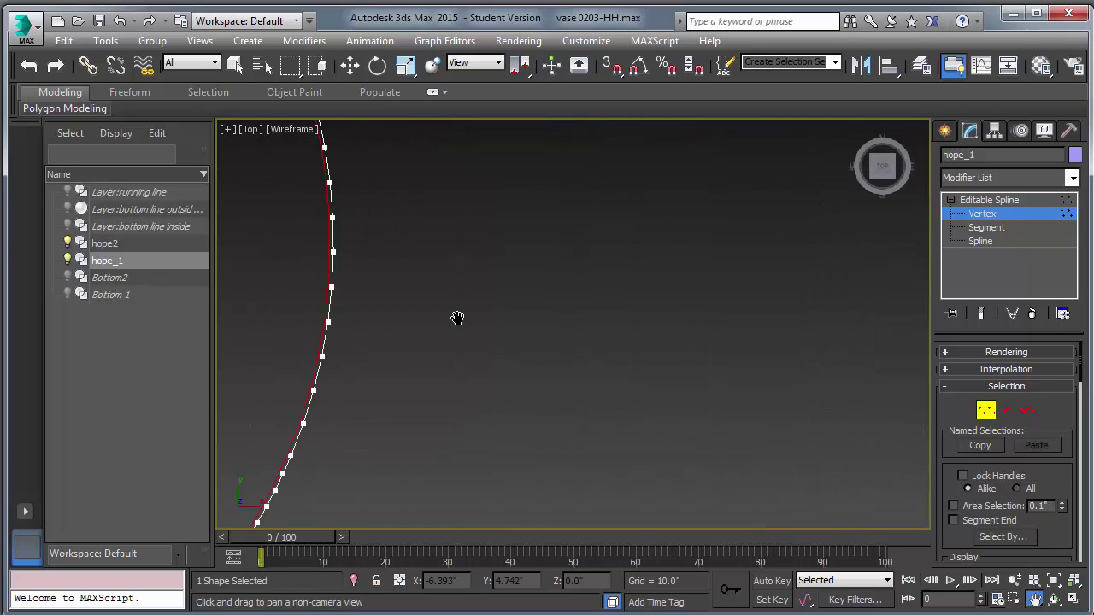
pyautogui.moveTo(364, 317); pyautogui.dragTo(402, 128)
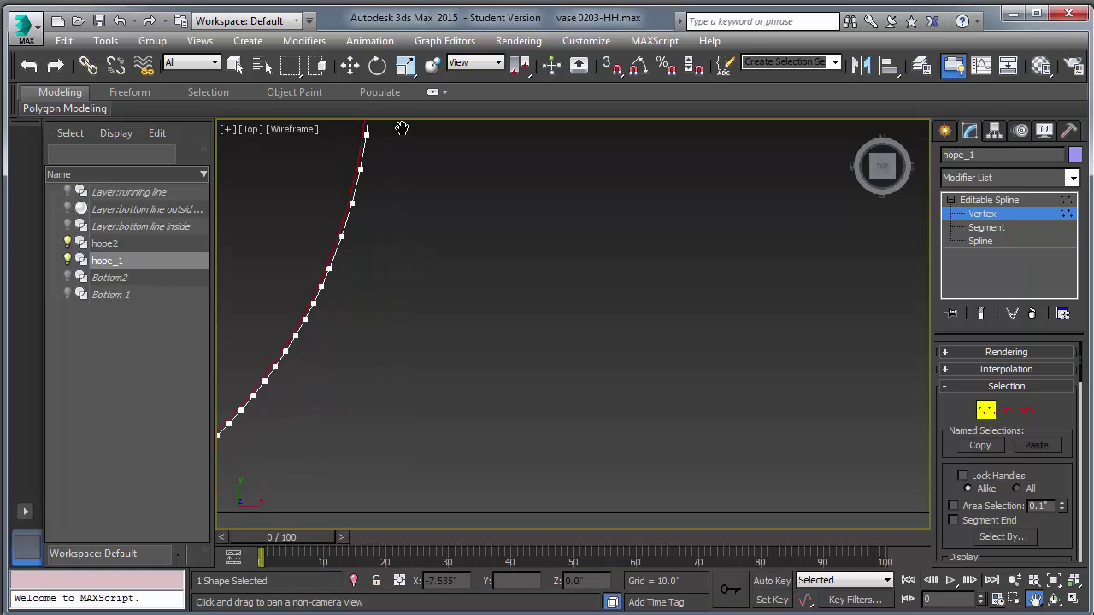
pyautogui.moveTo(336, 359); pyautogui.dragTo(487, 226)
pyautogui.moveTo(289, 426); pyautogui.dragTo(477, 241)
pyautogui.moveTo(313, 496); pyautogui.dragTo(407, 338)
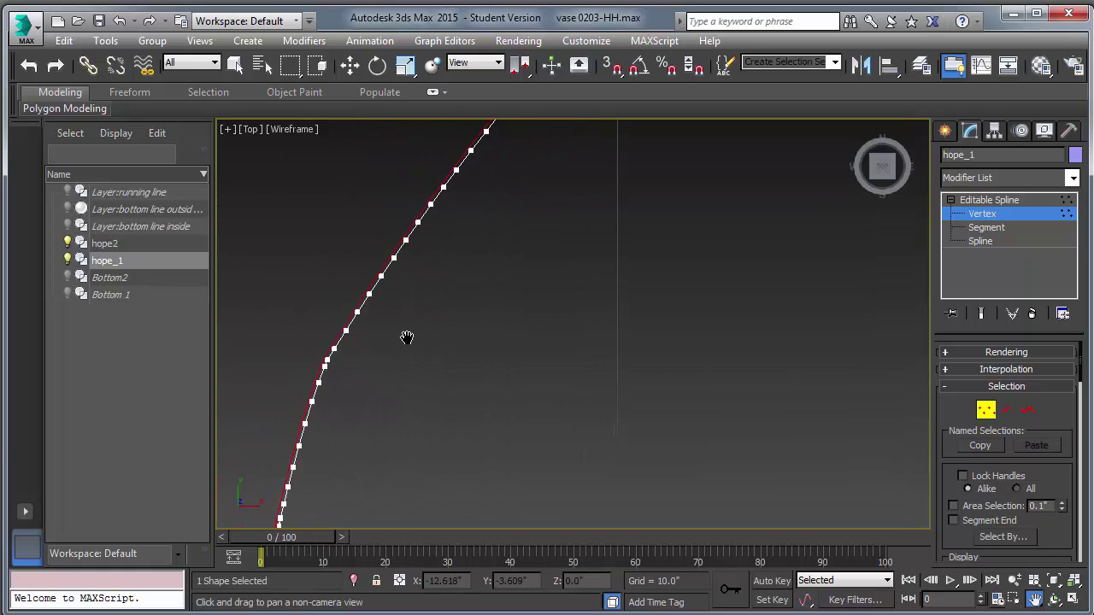
pyautogui.scroll(5, 344, 371)
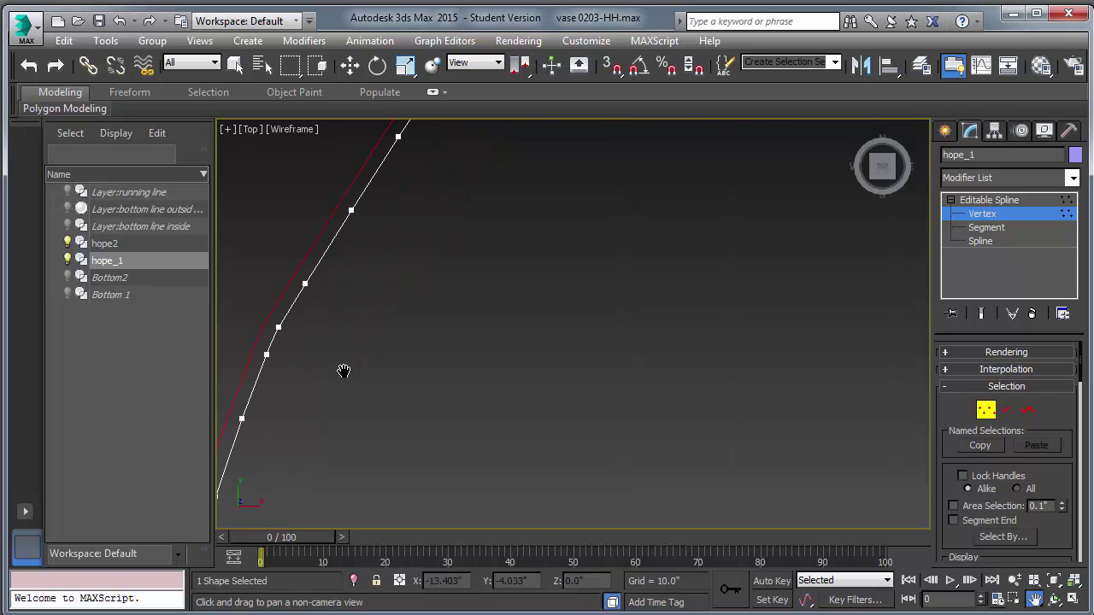
pyautogui.moveTo(296, 391); pyautogui.dragTo(433, 171)
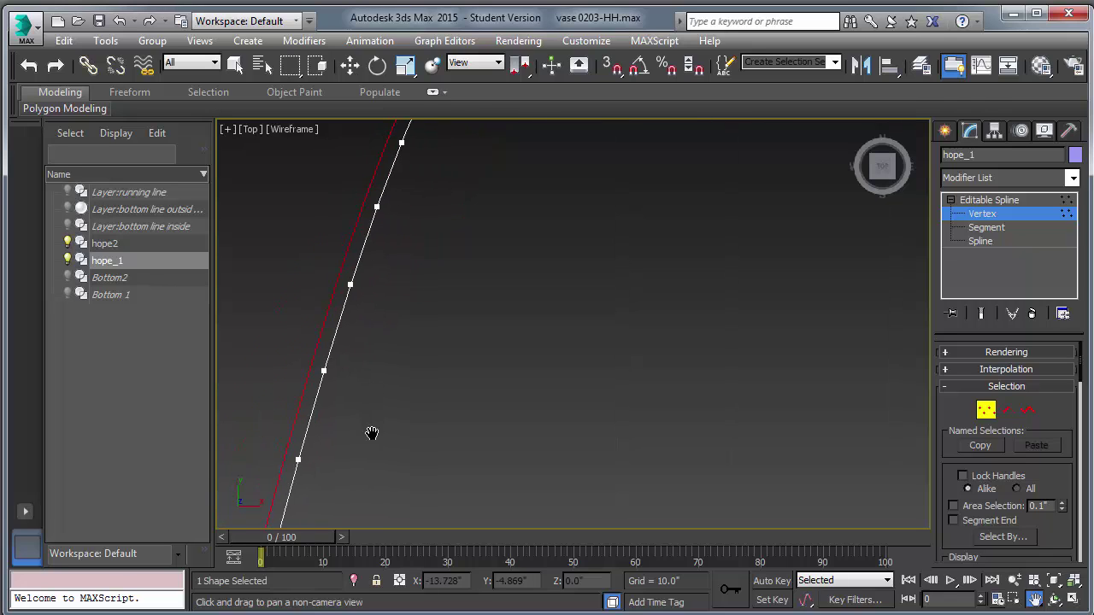
pyautogui.moveTo(325, 471); pyautogui.dragTo(420, 264)
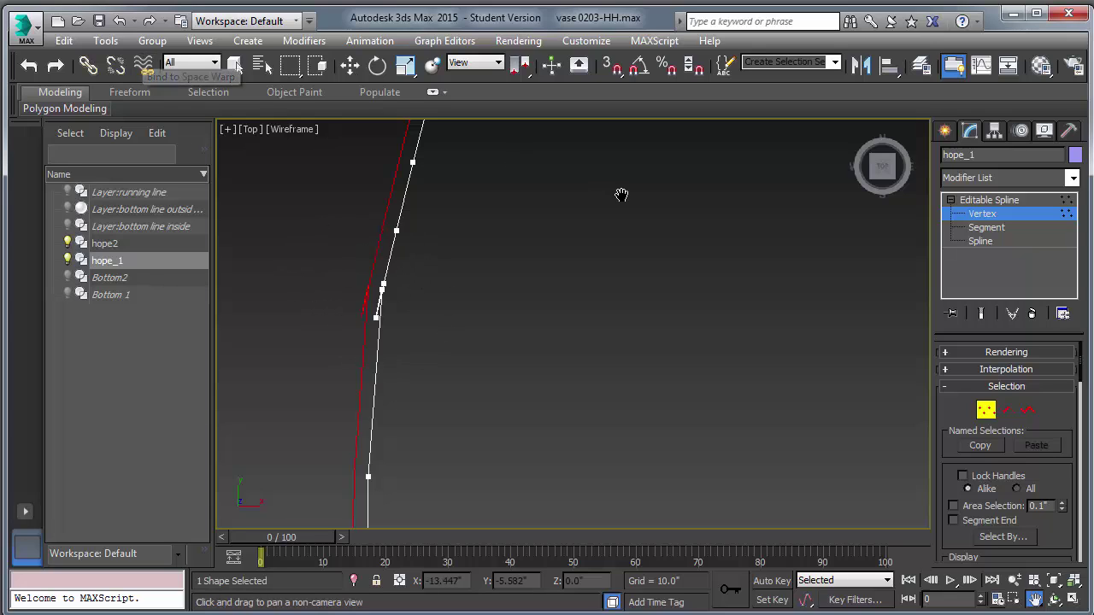
# Step: Move hope_1's out-of-order vertex at the tight bend about 0.2" down in Y, to just below its lower neighbour
pyautogui.click(236, 66)
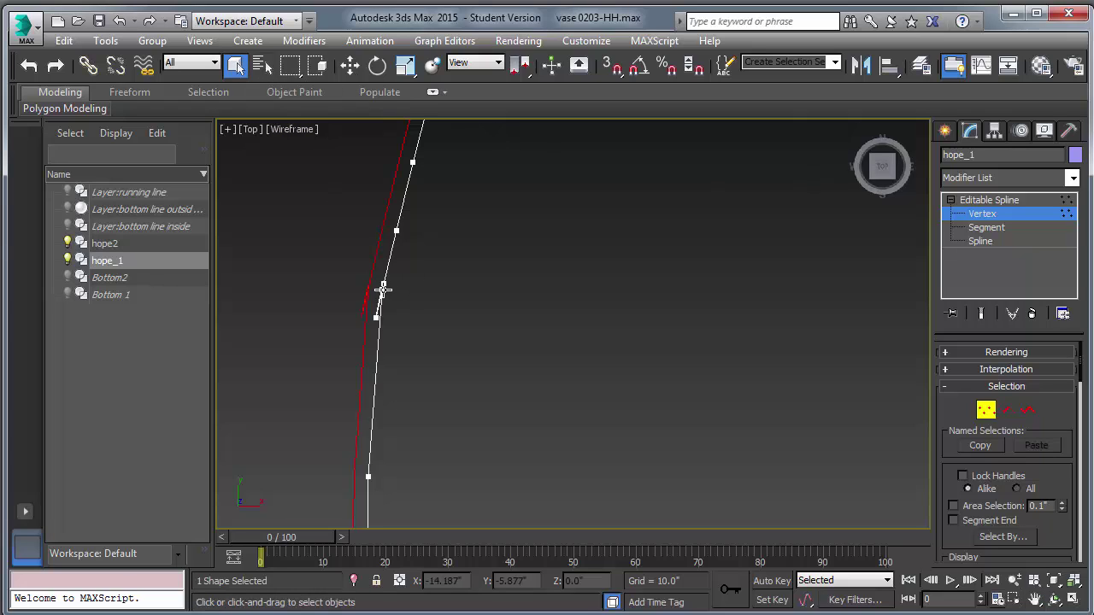
pyautogui.click(382, 290)
pyautogui.moveTo(410, 324); pyautogui.dragTo(413, 313)
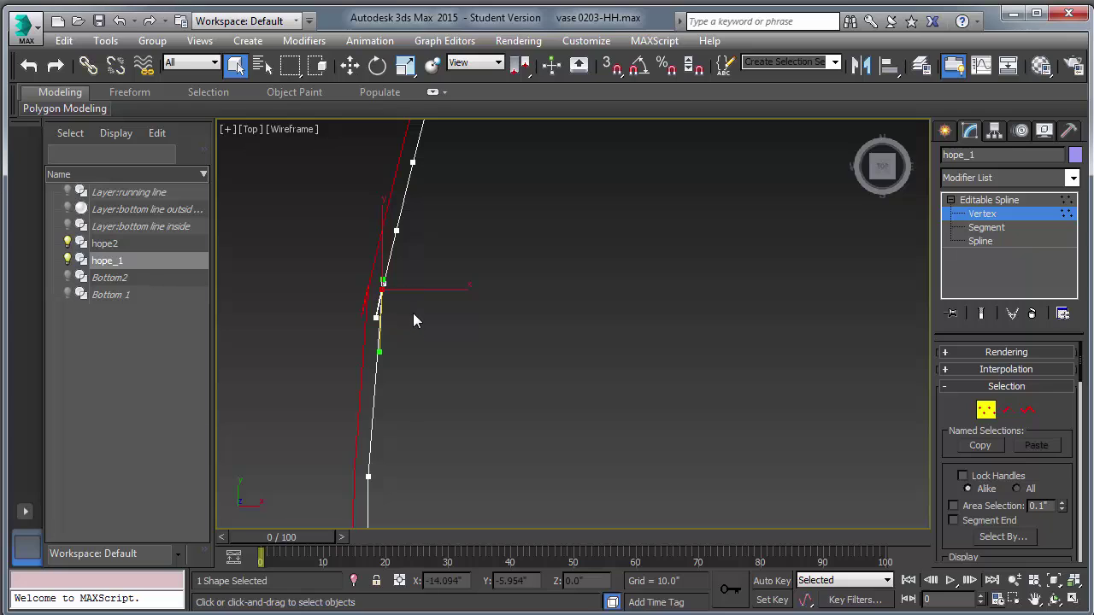
pyautogui.click(349, 66)
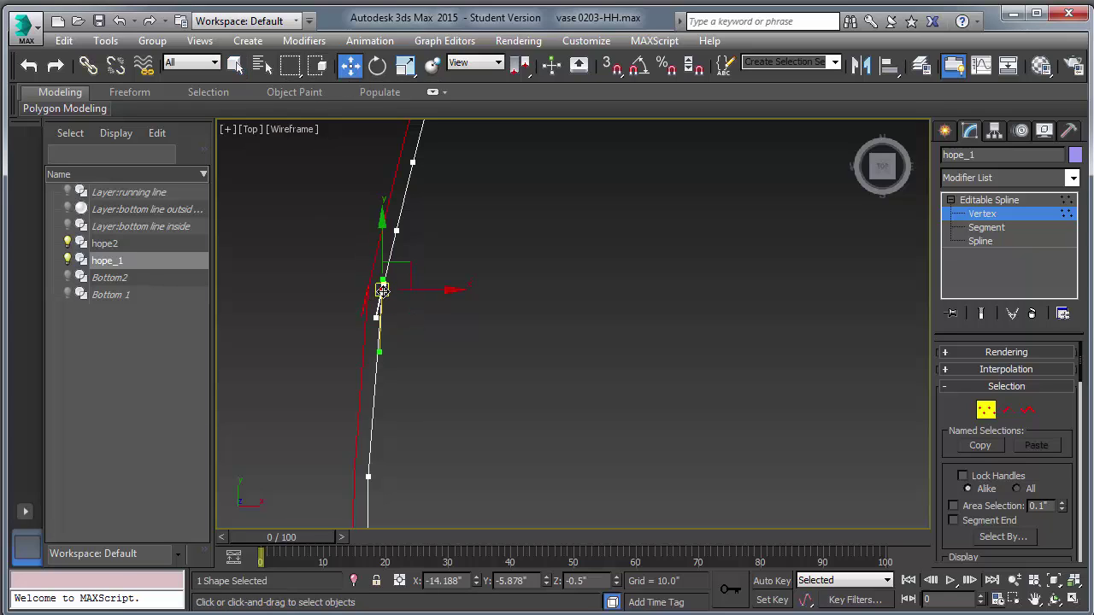
pyautogui.moveTo(382, 290); pyautogui.dragTo(374, 353)
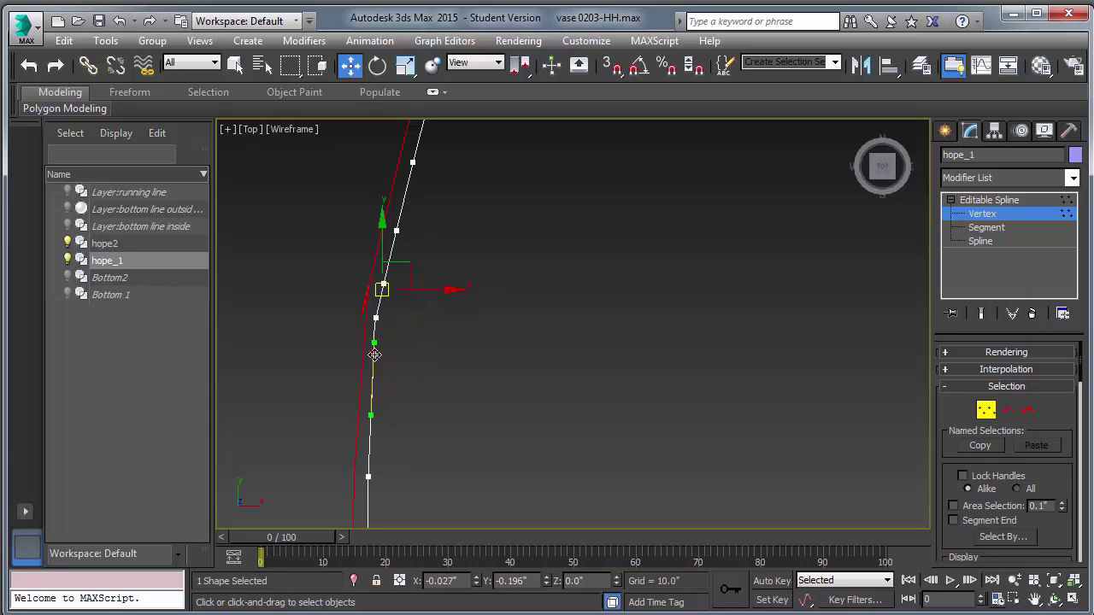
pyautogui.click(374, 353)
pyautogui.click(492, 296)
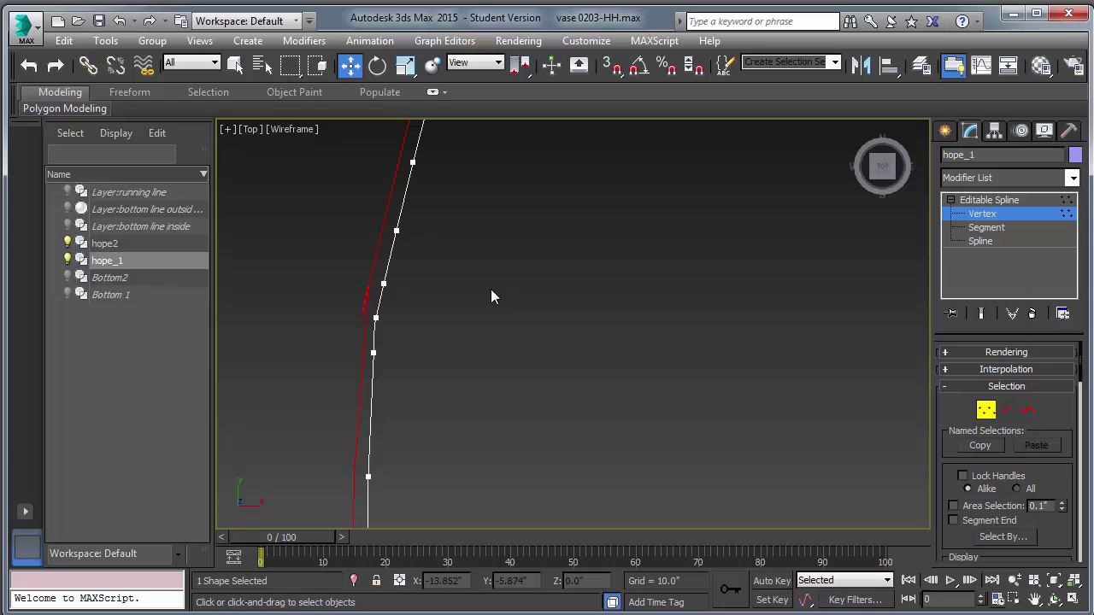
# Step: Nudge the hope_1 vertex just above the moved one up by about 0.02" in Y and save the scene
pyautogui.click(375, 318)
pyautogui.moveTo(376, 318); pyautogui.dragTo(377, 315)
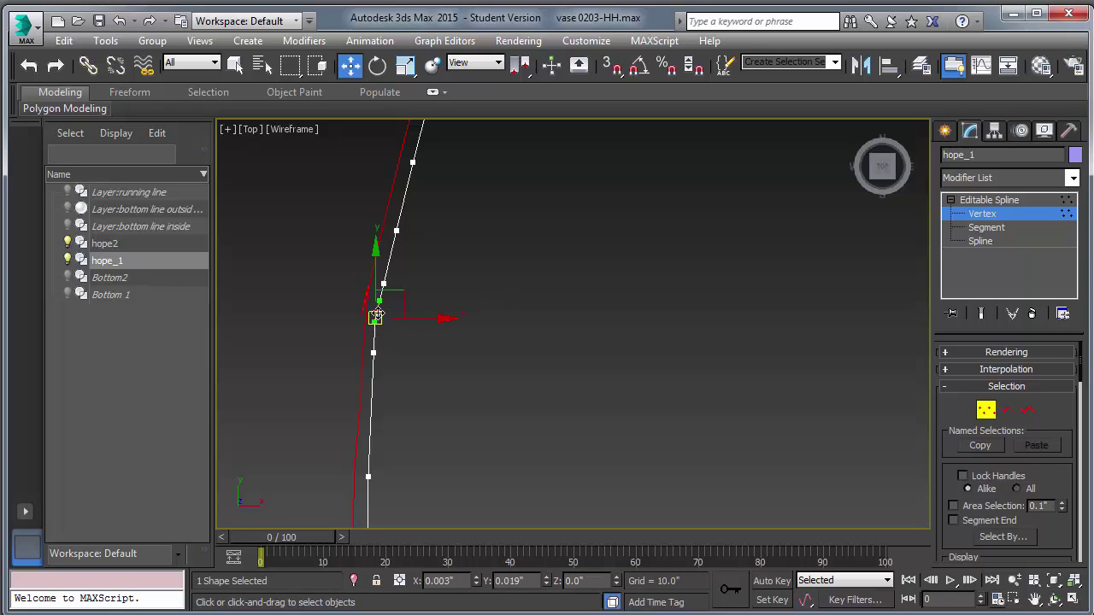
pyautogui.click(480, 256)
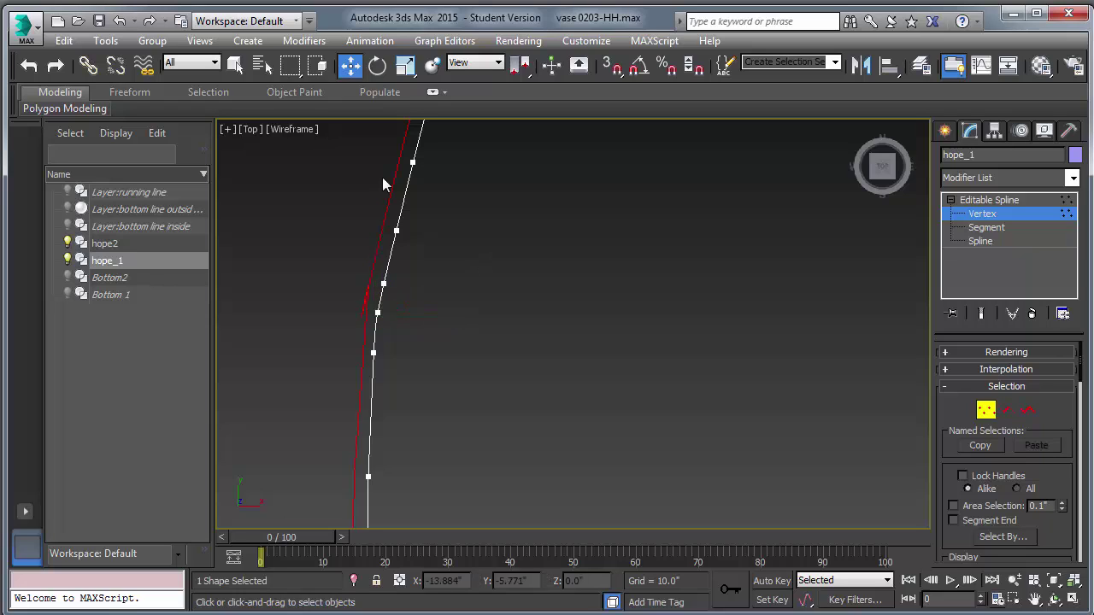
pyautogui.click(99, 22)
# Step: Leave the Vertex level of hope_1, convert the spline to an editable poly and deselect it
pyautogui.click(974, 200)
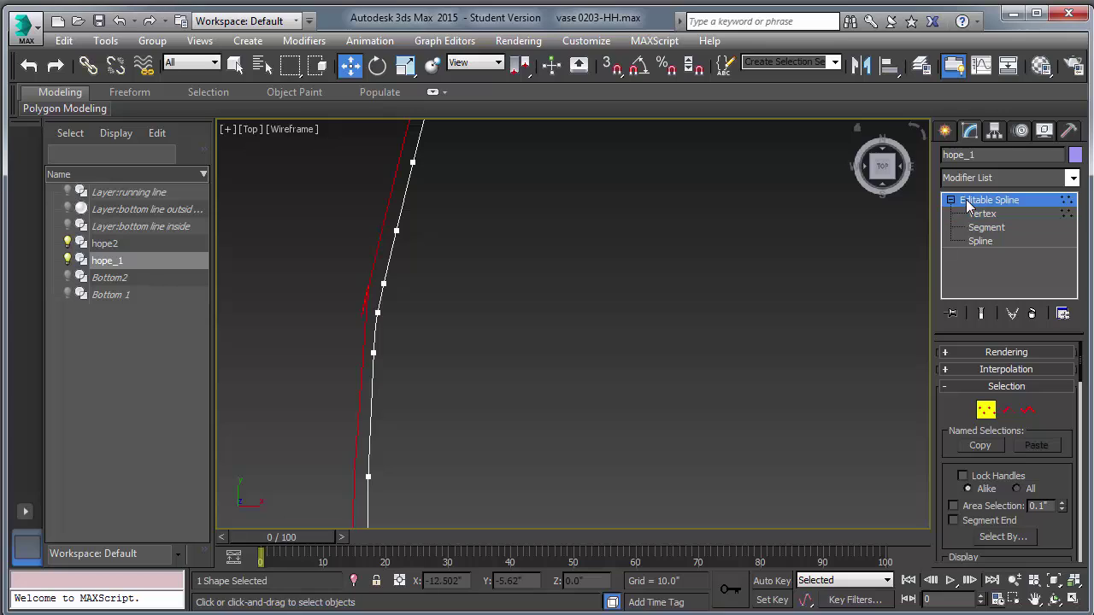
pyautogui.rightClick(393, 239)
pyautogui.moveTo(437, 408)
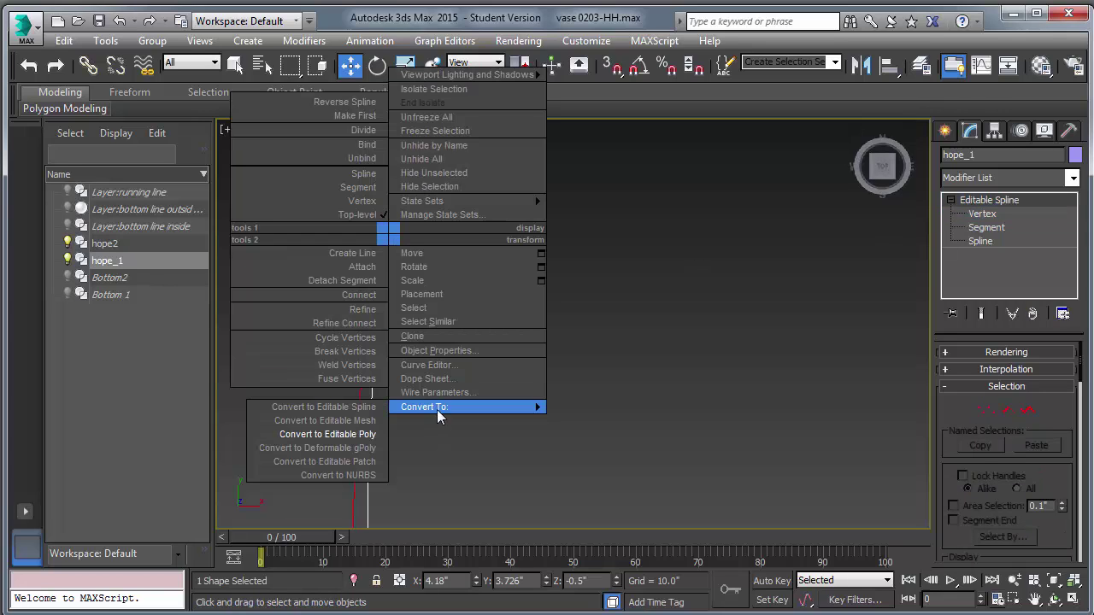
pyautogui.click(367, 435)
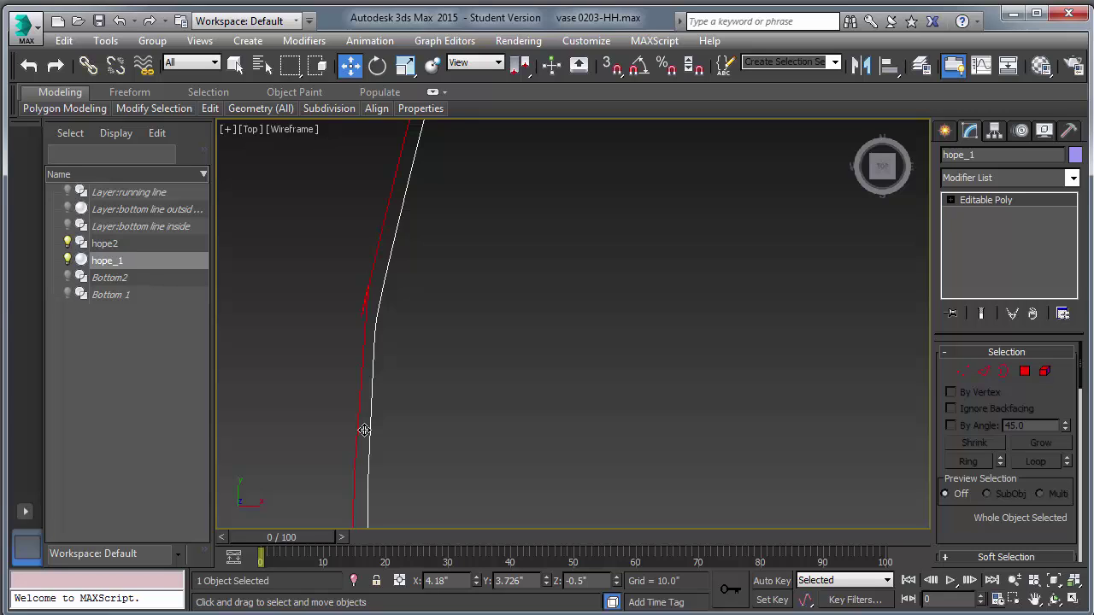
pyautogui.click(438, 389)
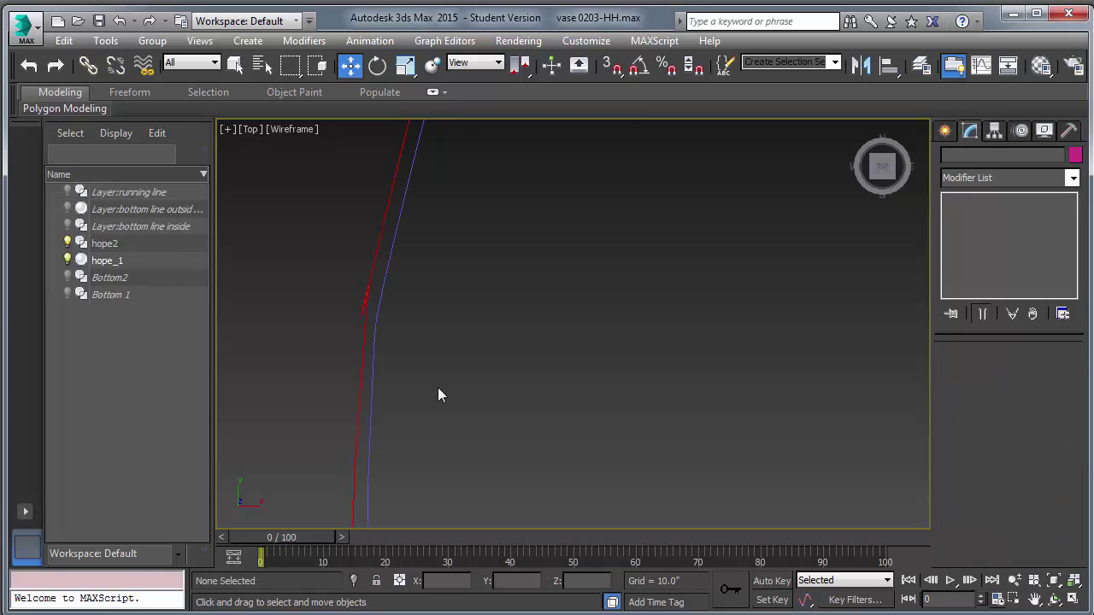
# Step: Show the whole converted hope_1 outline in the Top view, check its surface in Shaded display and return to Wireframe
pyautogui.click(1074, 599)
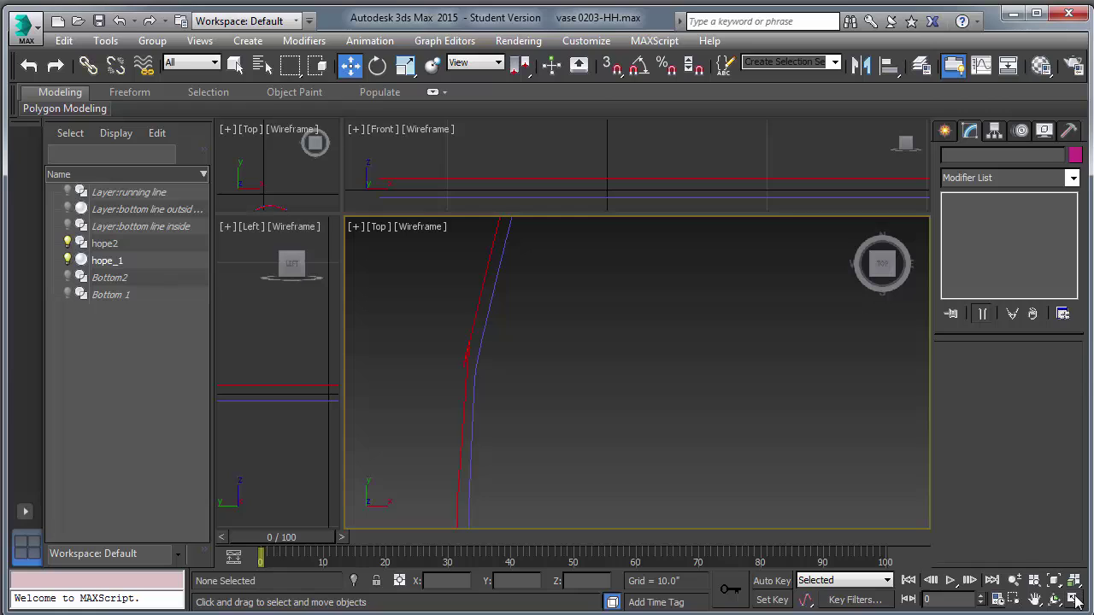
pyautogui.click(1054, 581)
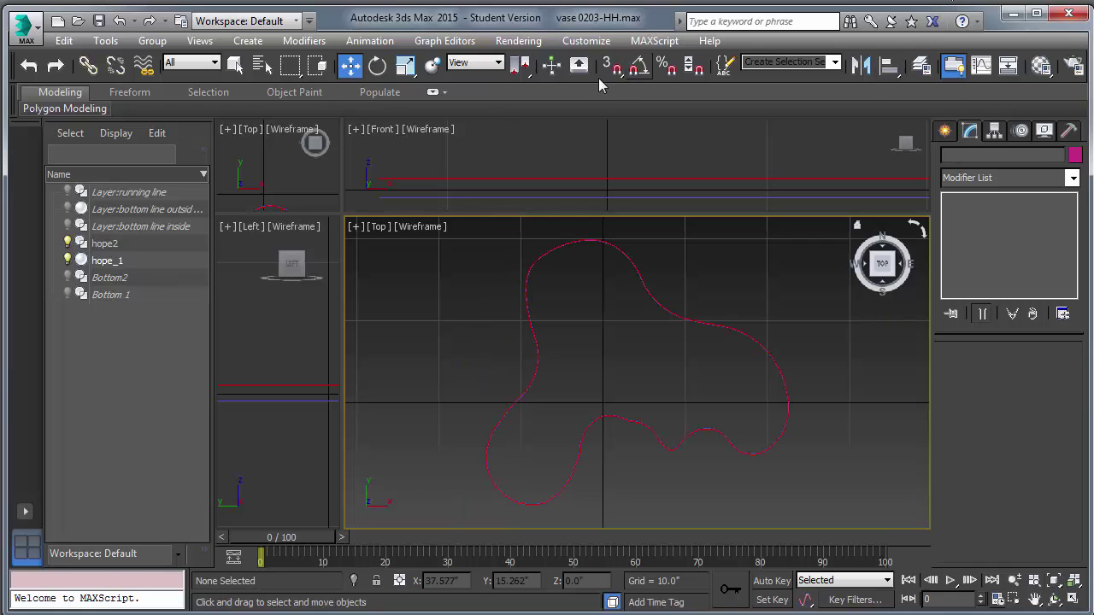
pyautogui.click(426, 227)
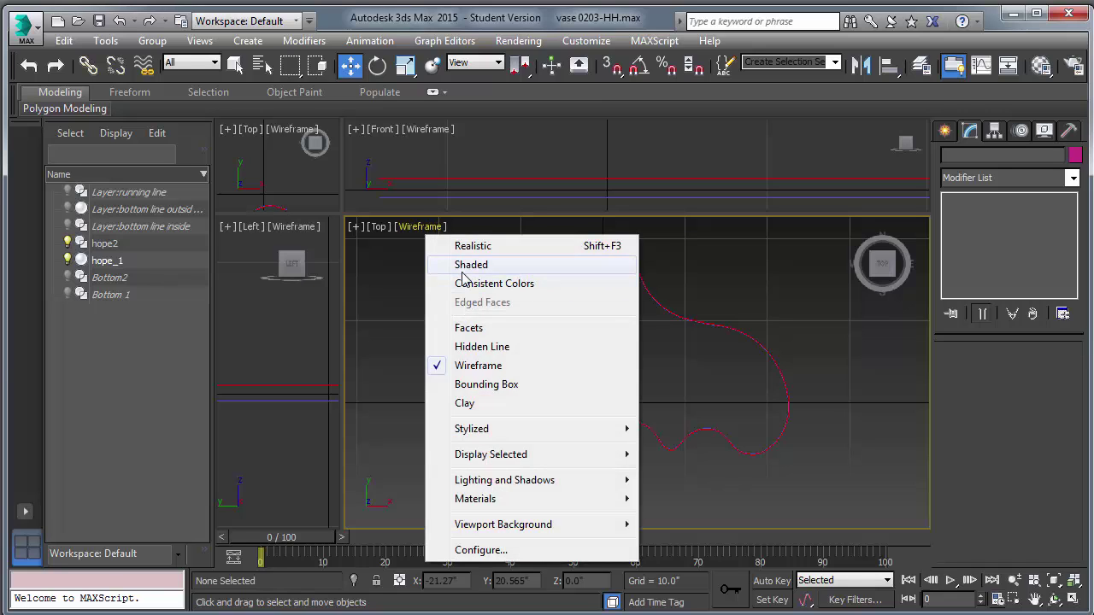
pyautogui.click(462, 272)
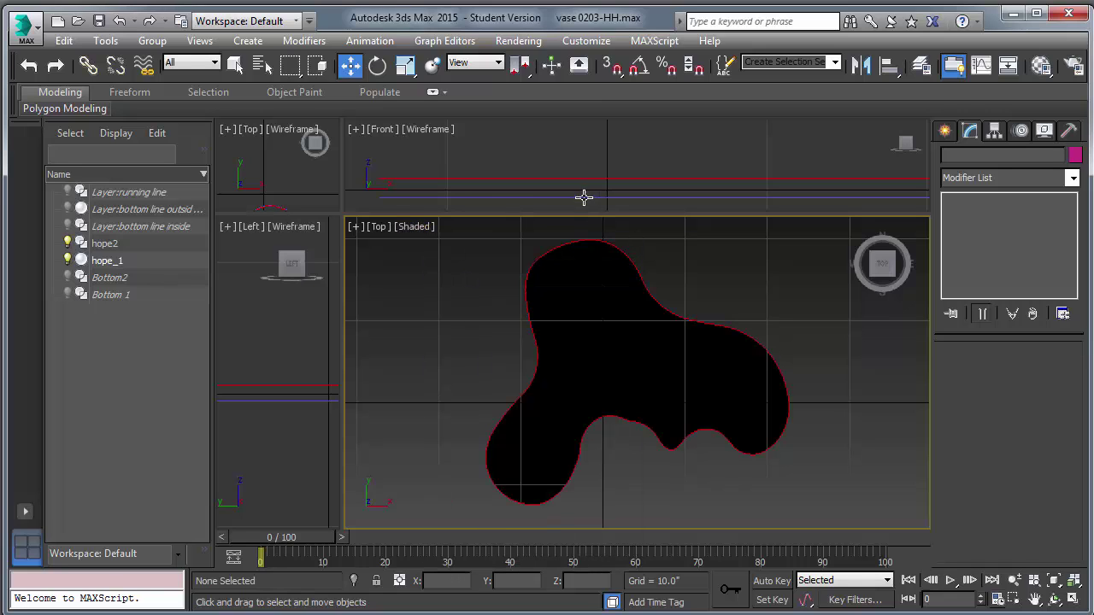
pyautogui.click(418, 227)
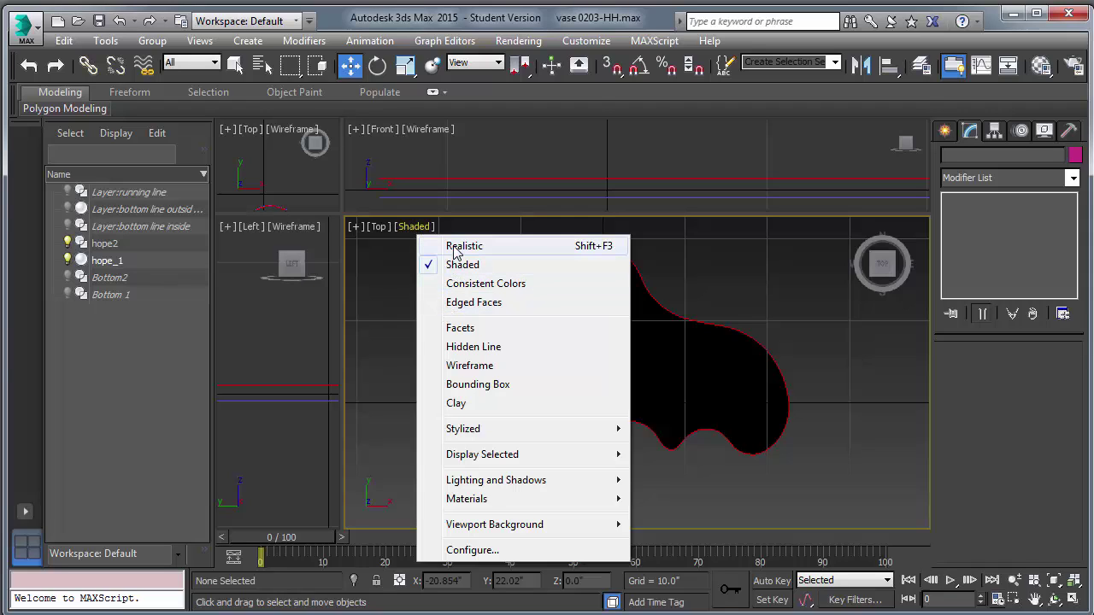
pyautogui.click(459, 365)
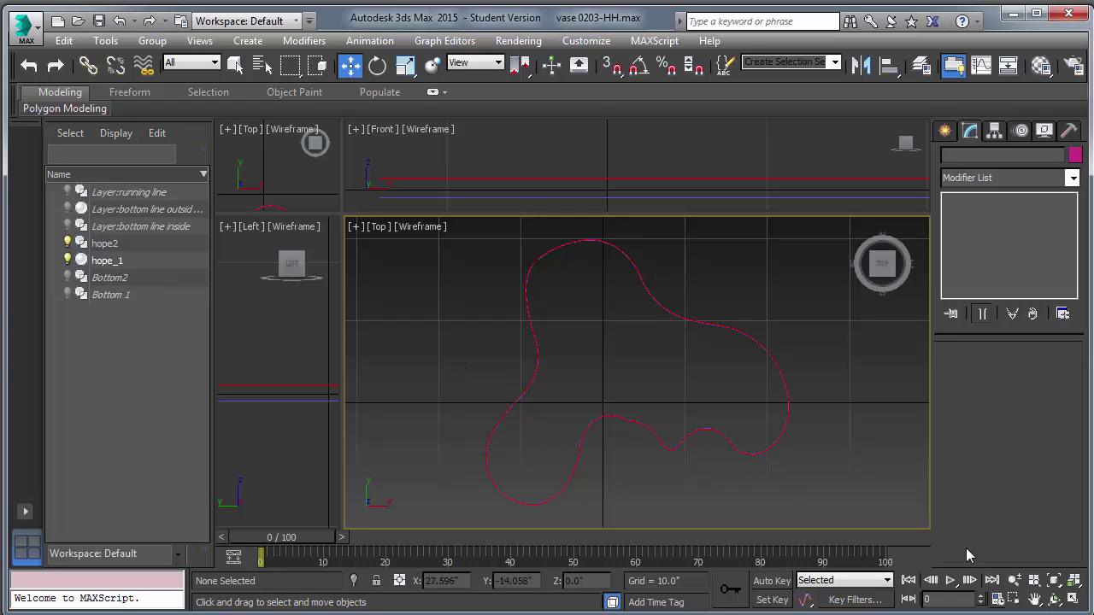
# Step: Maximize the Top view, select the hope2 spline and enter its Vertex sub-object level
pyautogui.click(1054, 583)
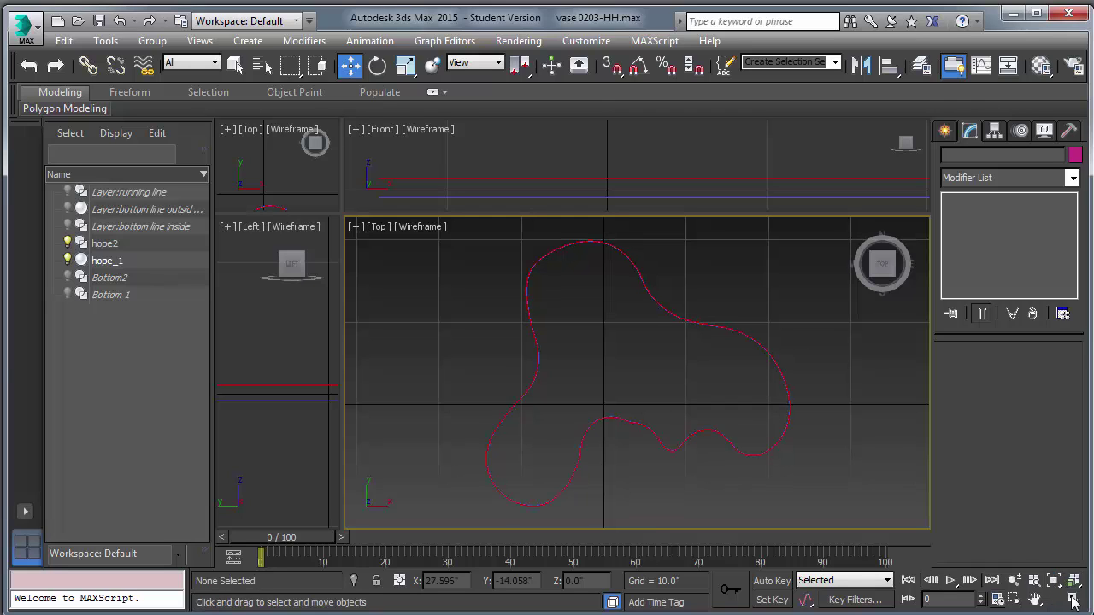
pyautogui.click(1073, 602)
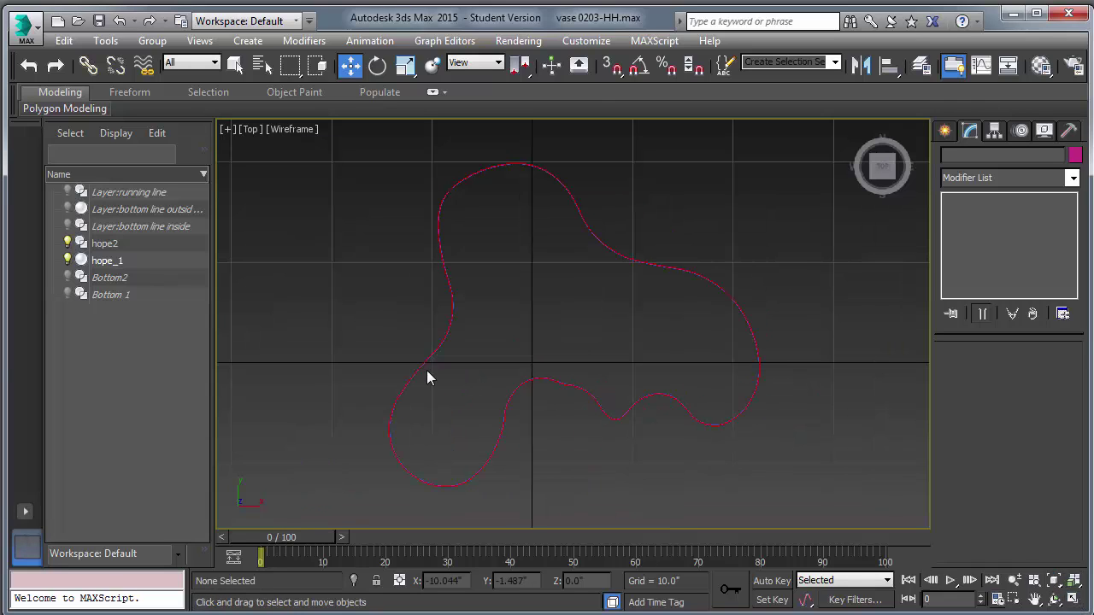
pyautogui.scroll(10, 425, 371)
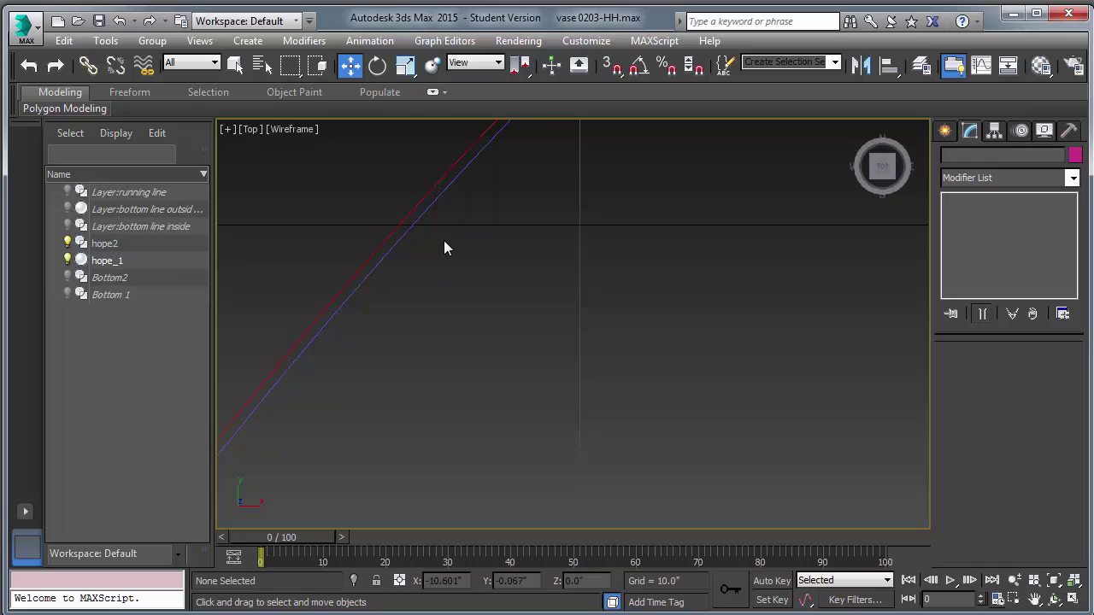
pyautogui.click(429, 189)
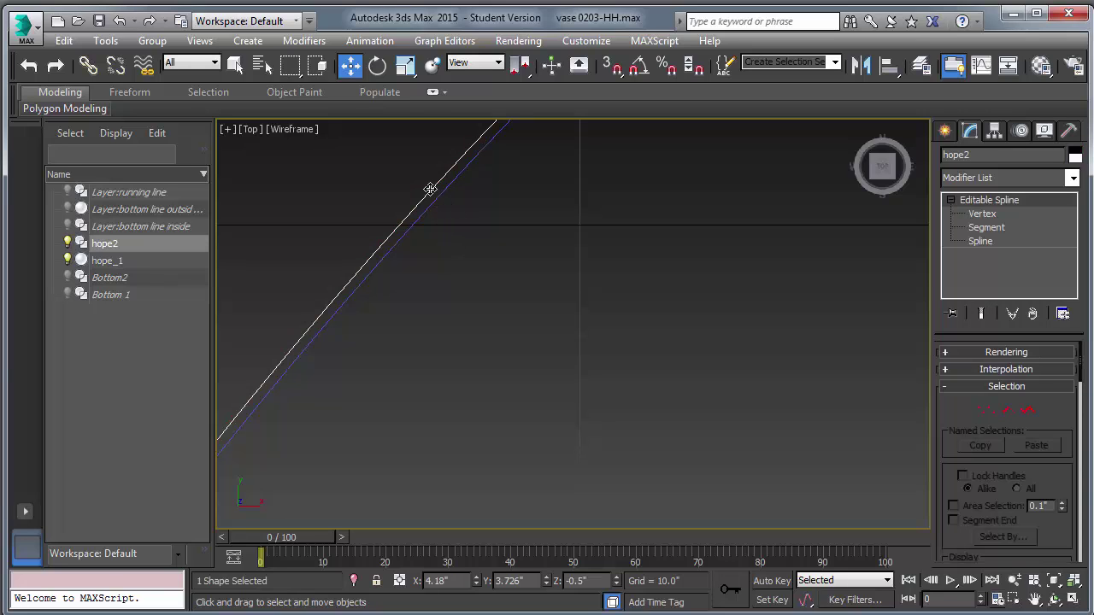
pyautogui.click(979, 213)
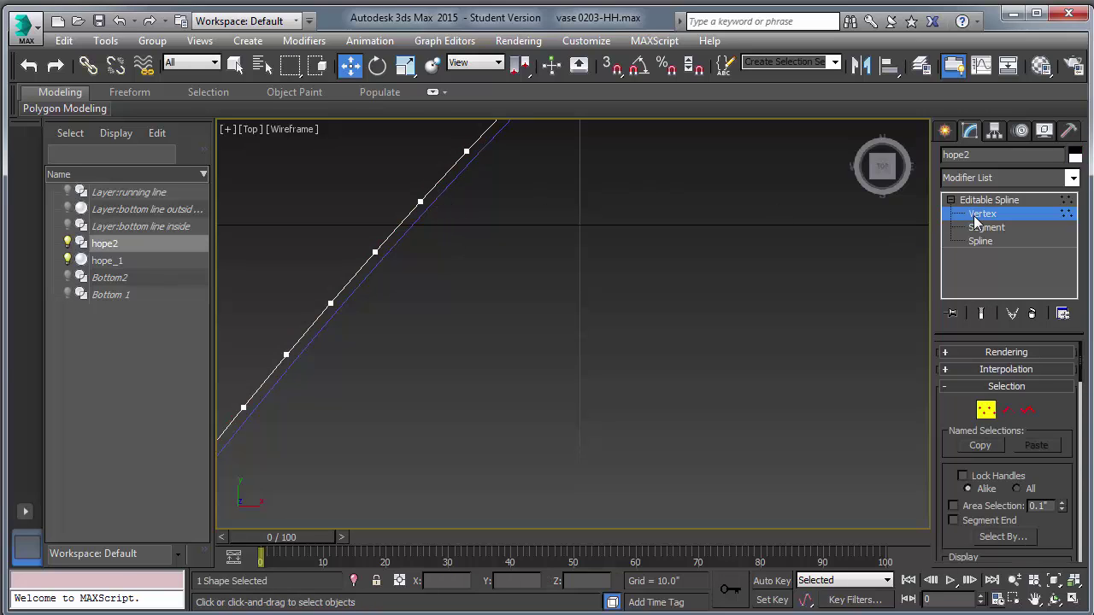
# Step: Move hope2's overlapping vertex at the tight bend below its lower neighbour, and nudge the remaining upper vertex up about 0.04" in Y
pyautogui.click(1033, 598)
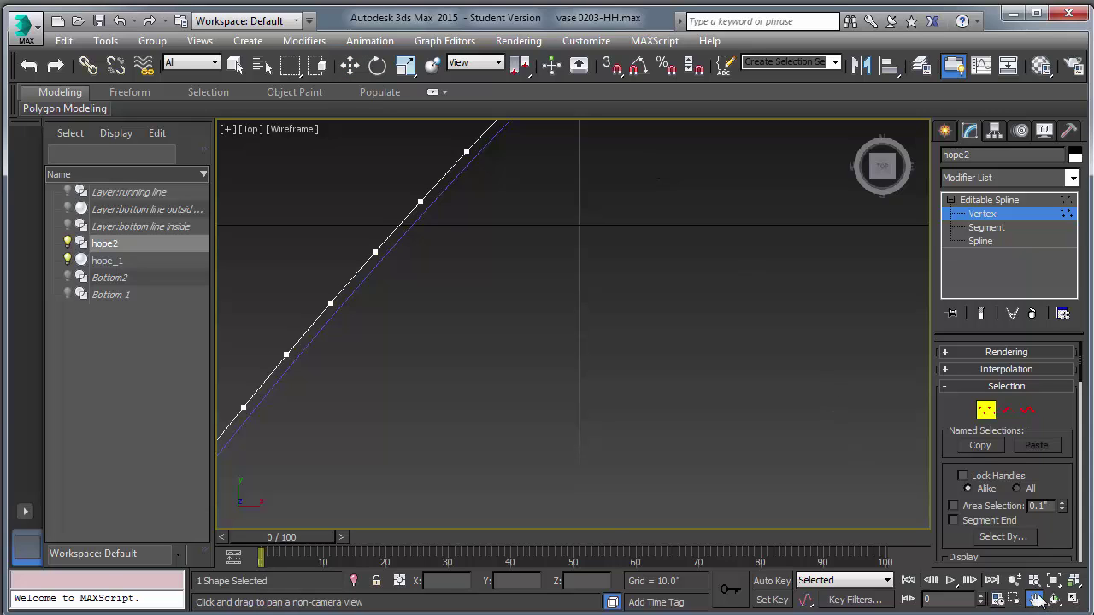
pyautogui.moveTo(333, 463); pyautogui.dragTo(754, 91)
pyautogui.moveTo(456, 444); pyautogui.dragTo(601, 48)
pyautogui.moveTo(419, 461); pyautogui.dragTo(511, 177)
pyautogui.moveTo(425, 401); pyautogui.dragTo(415, 344)
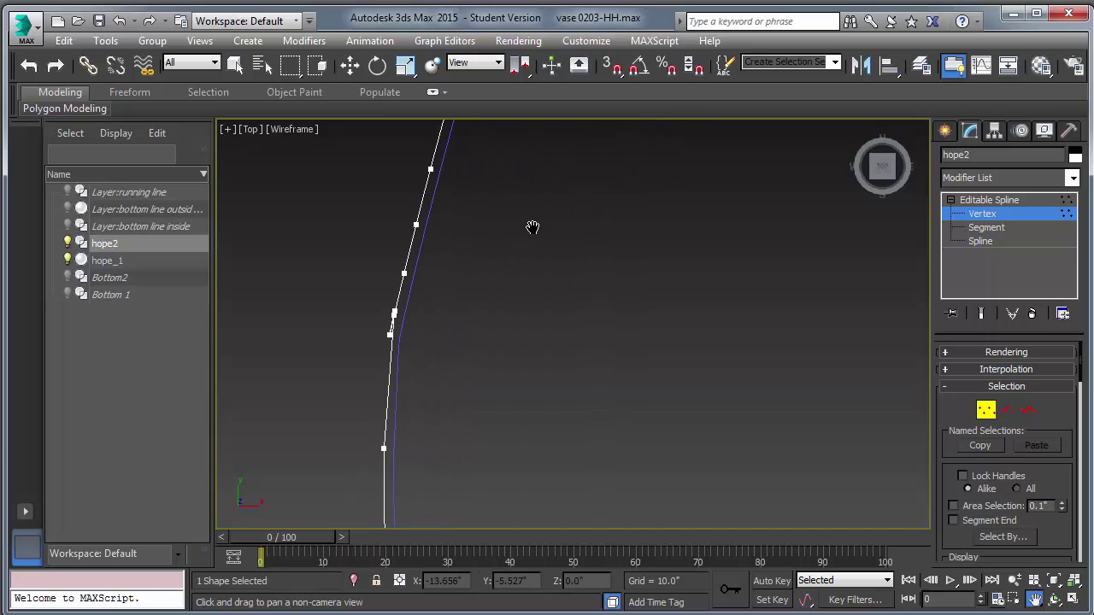
pyautogui.click(349, 65)
pyautogui.click(393, 315)
pyautogui.click(386, 370)
pyautogui.click(356, 261)
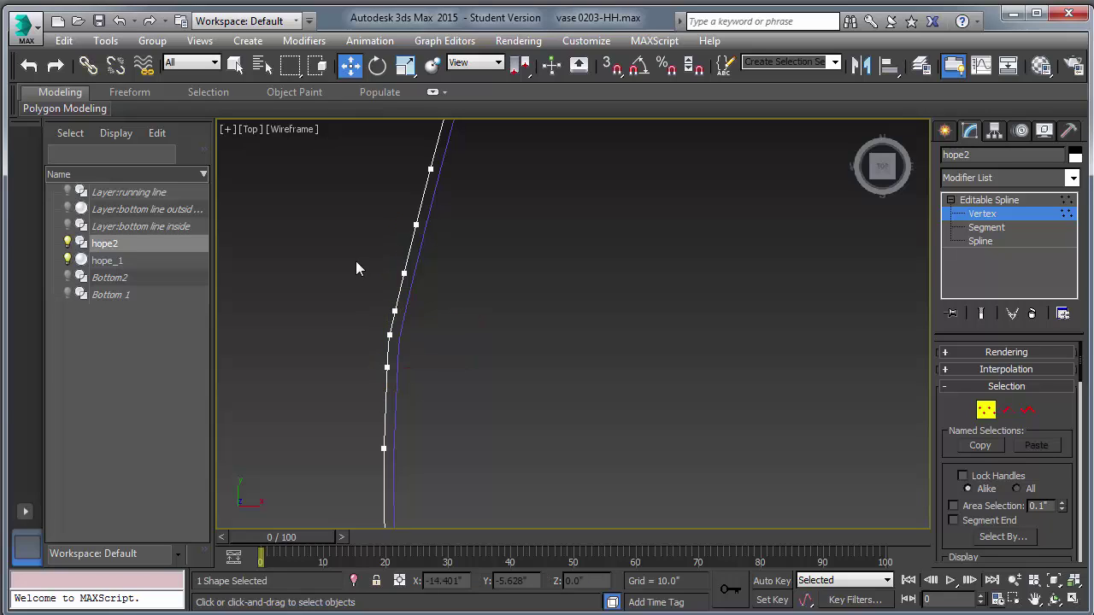
pyautogui.click(393, 307)
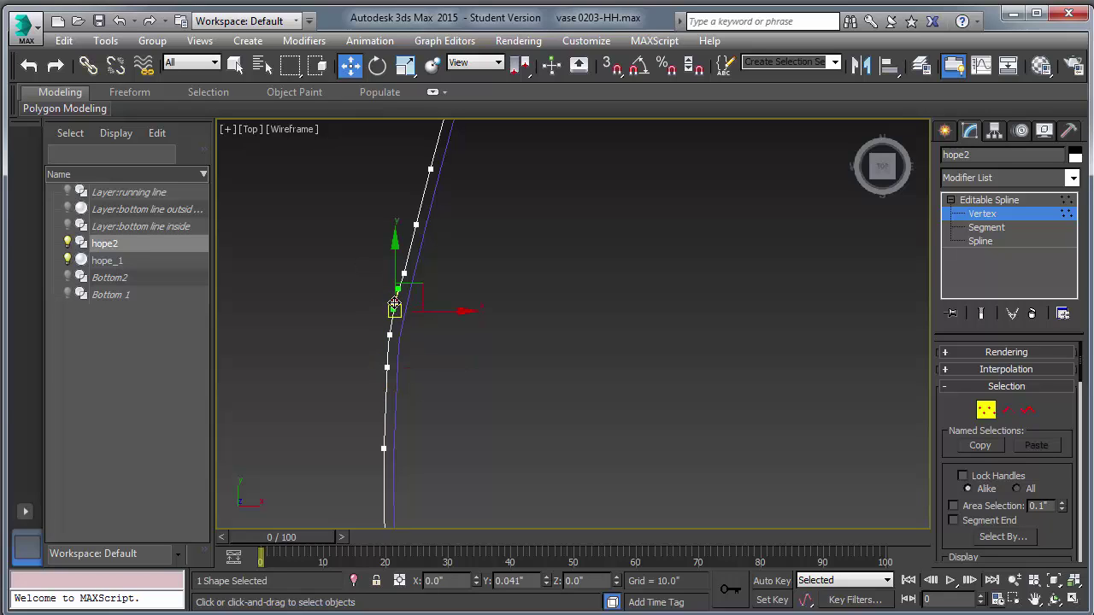
pyautogui.click(339, 275)
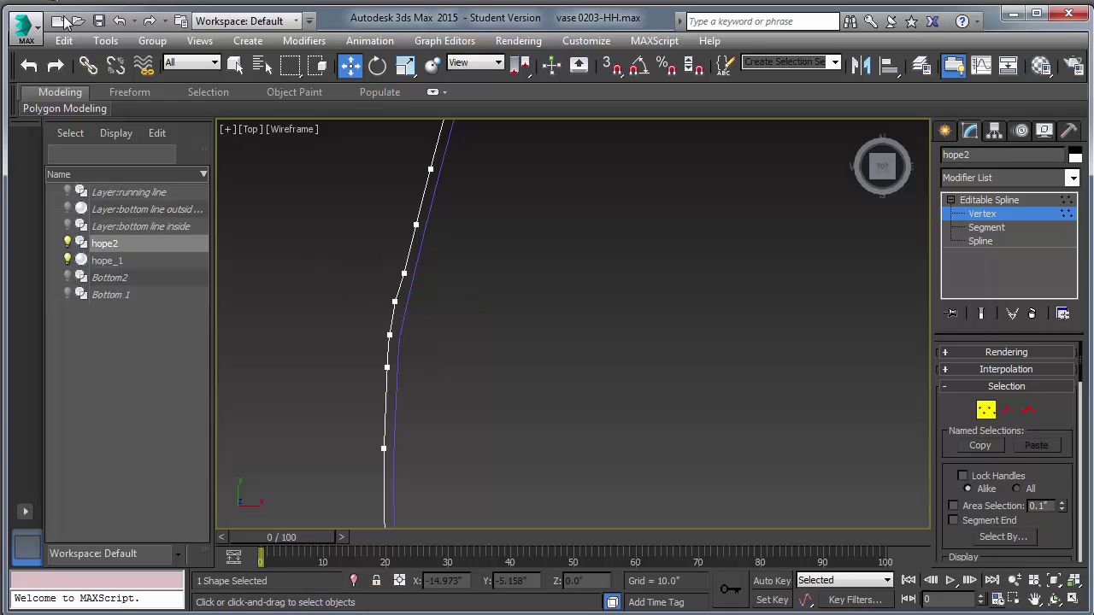
# Step: Leave hope2's Vertex level, convert the spline to an editable poly and check its surface in Shaded display
pyautogui.click(99, 23)
pyautogui.click(981, 202)
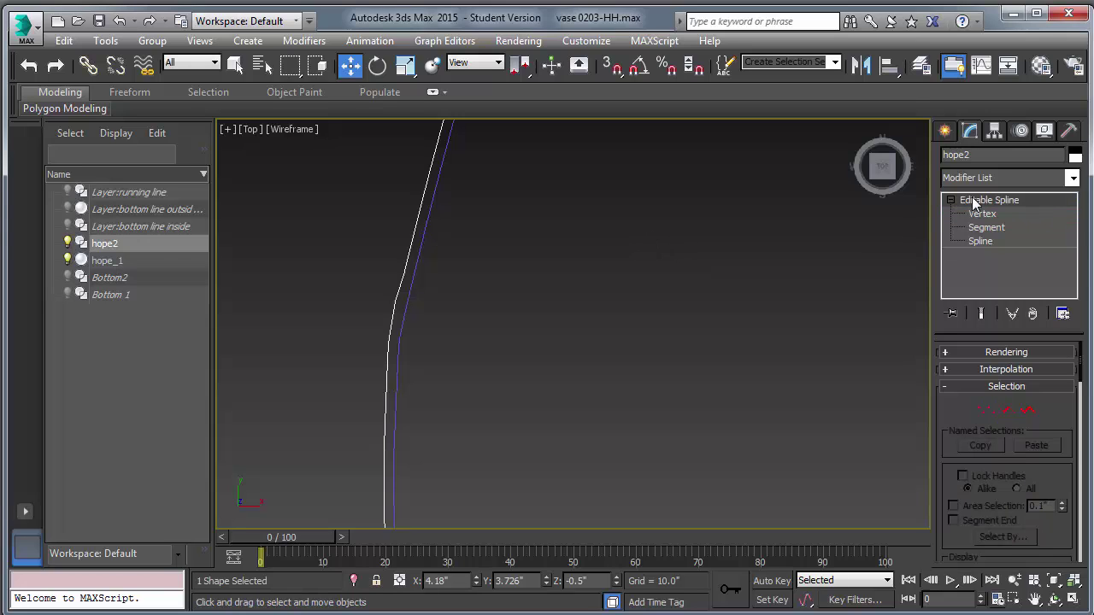
pyautogui.rightClick(412, 235)
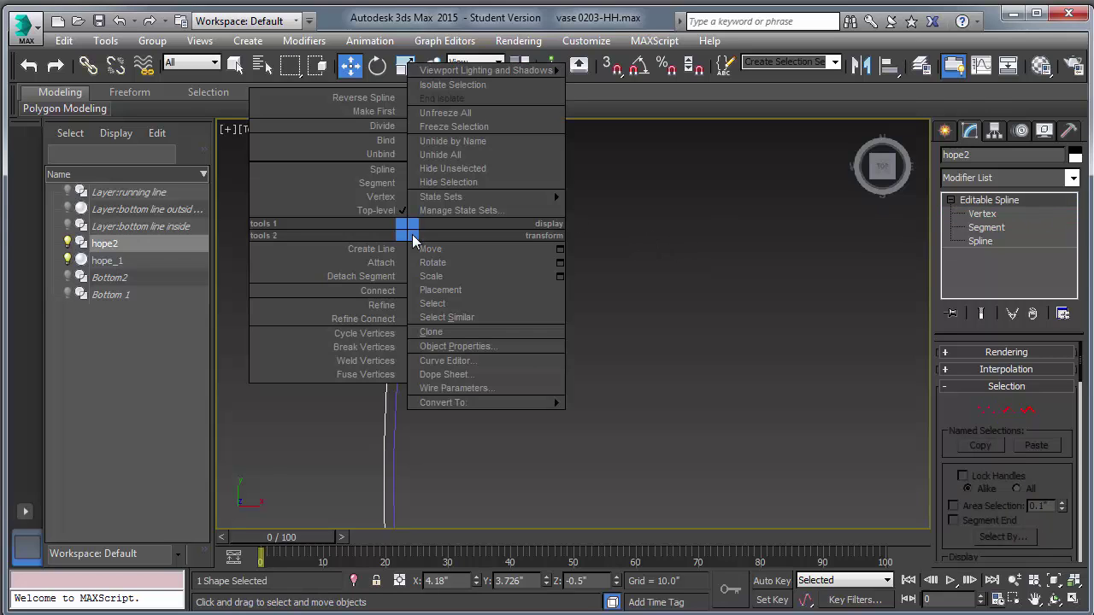
pyautogui.moveTo(442, 403)
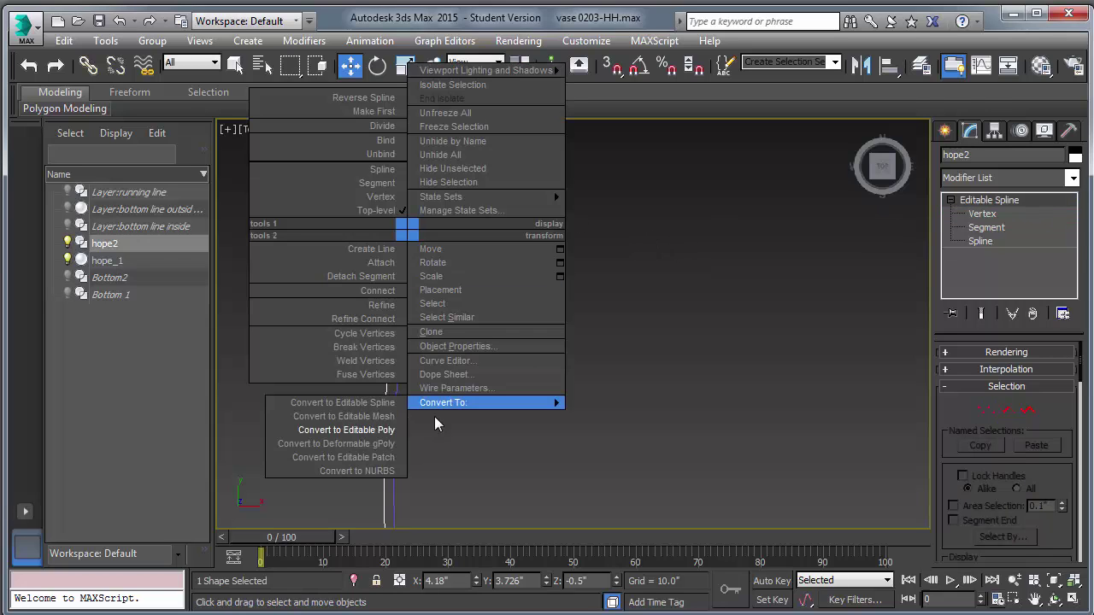
pyautogui.click(386, 438)
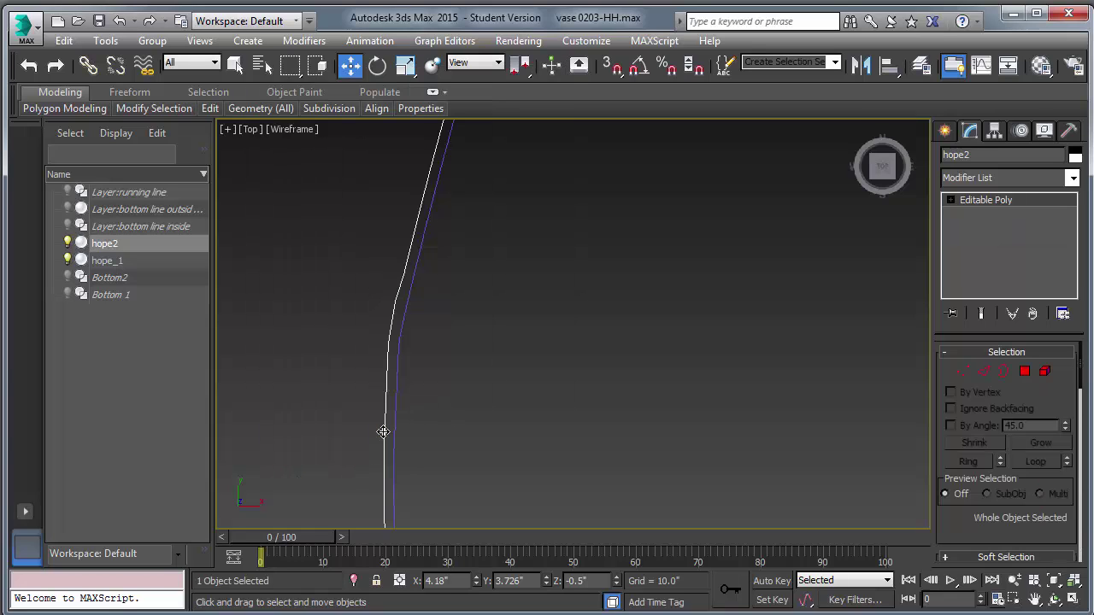
pyautogui.click(497, 390)
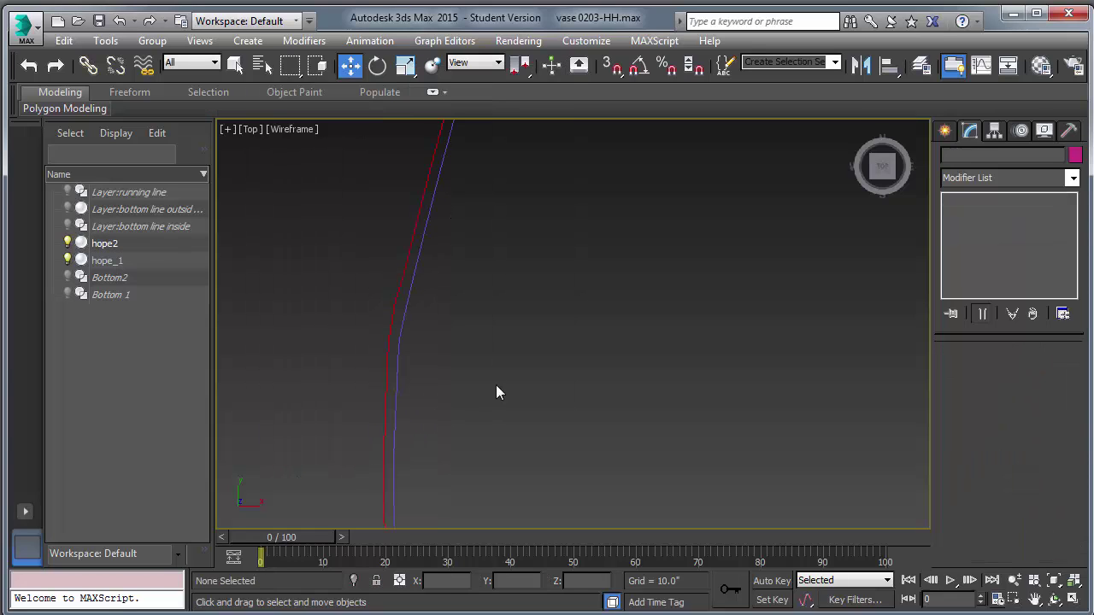
pyautogui.click(293, 128)
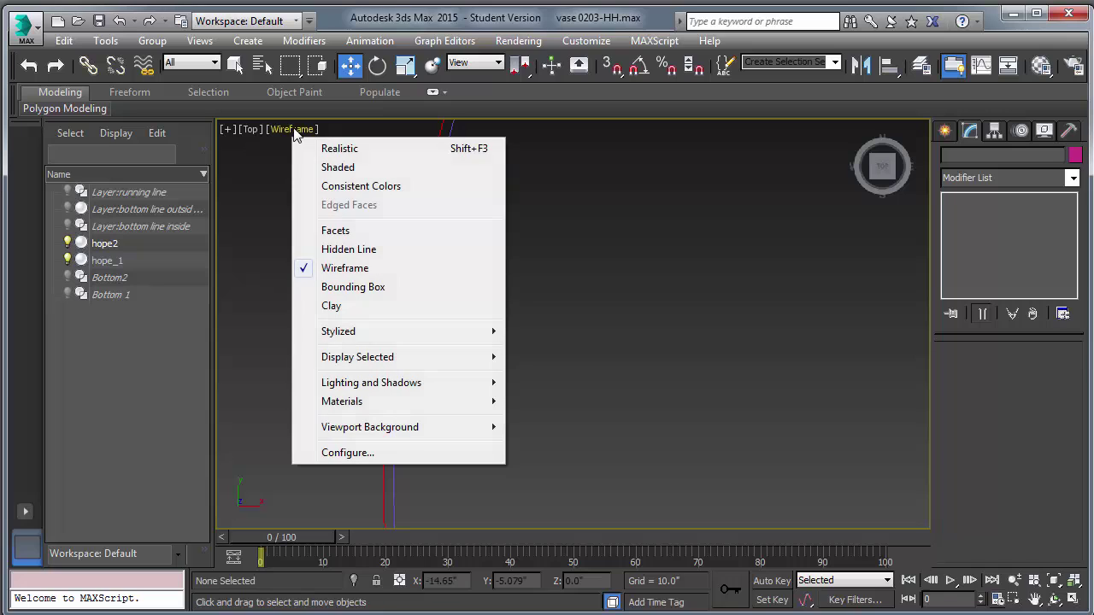
pyautogui.click(329, 168)
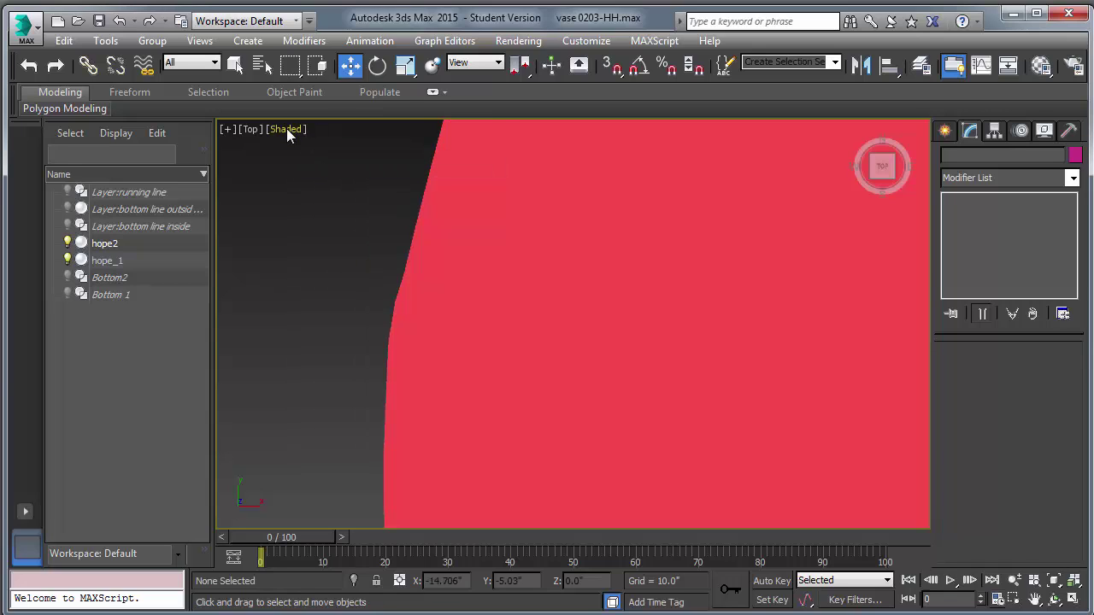
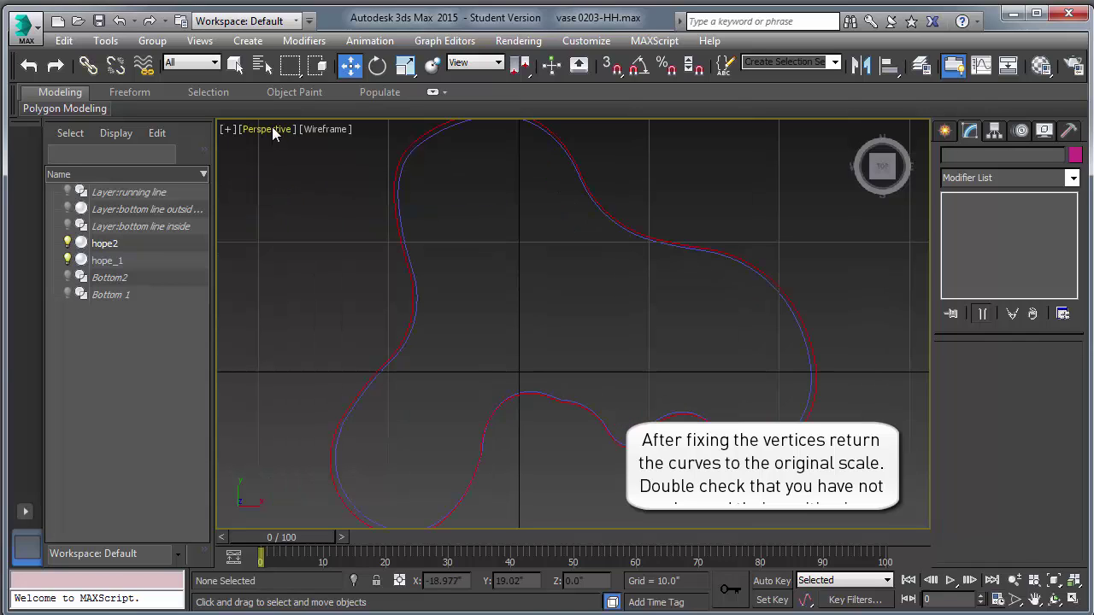
# Step: Return the hope2 and hope_1 outlines to their original scale in the Perspective view, matching the Bottom 1 outline
pyautogui.click(1054, 599)
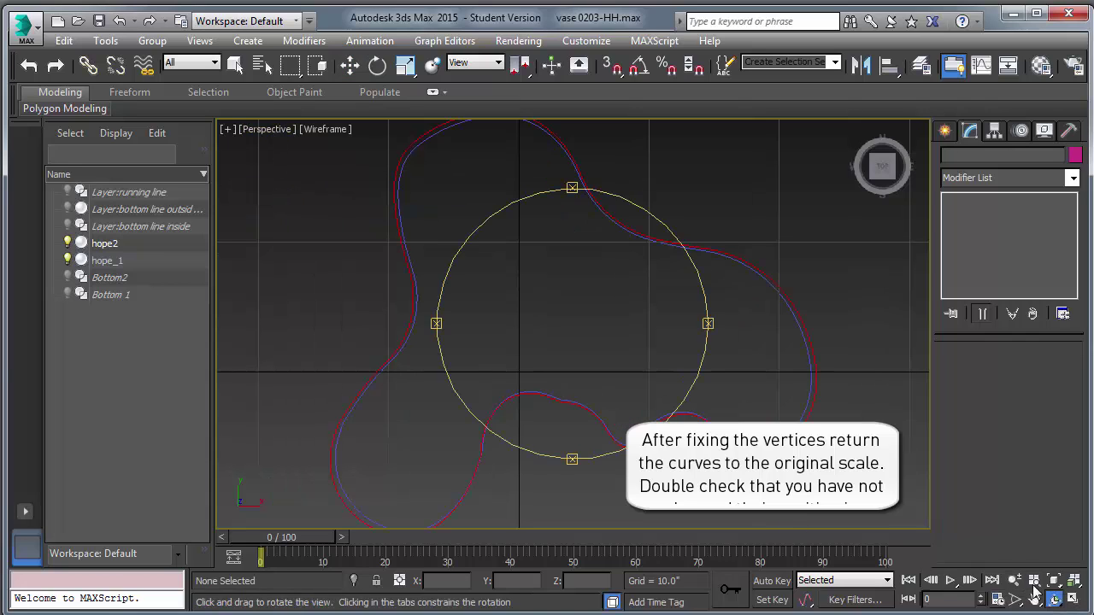
pyautogui.moveTo(573, 464); pyautogui.dragTo(601, 342)
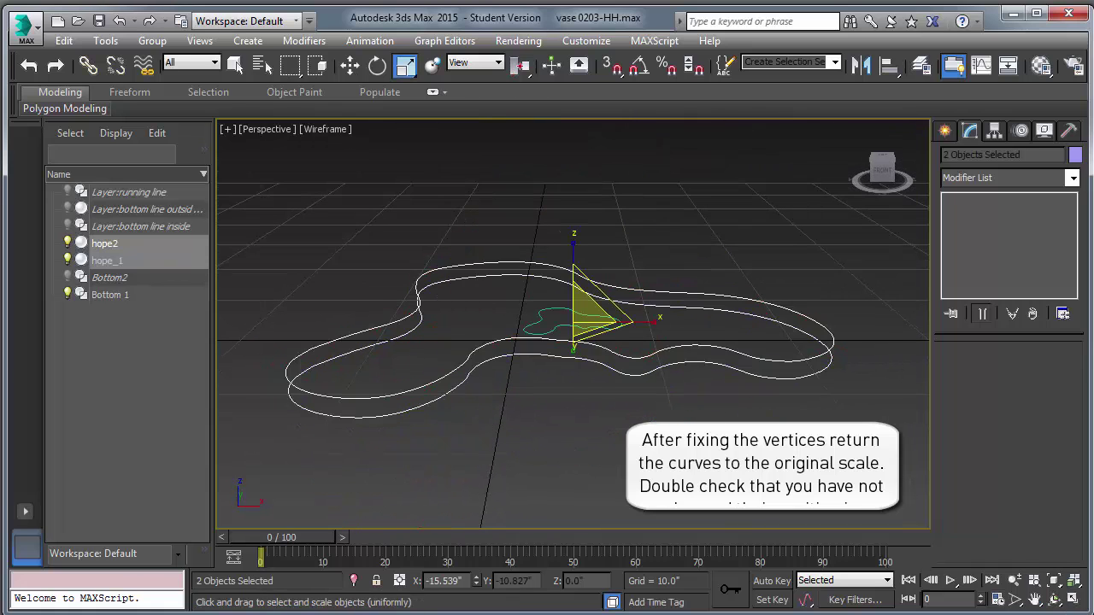
pyautogui.hotkey('ctrl', 'z')
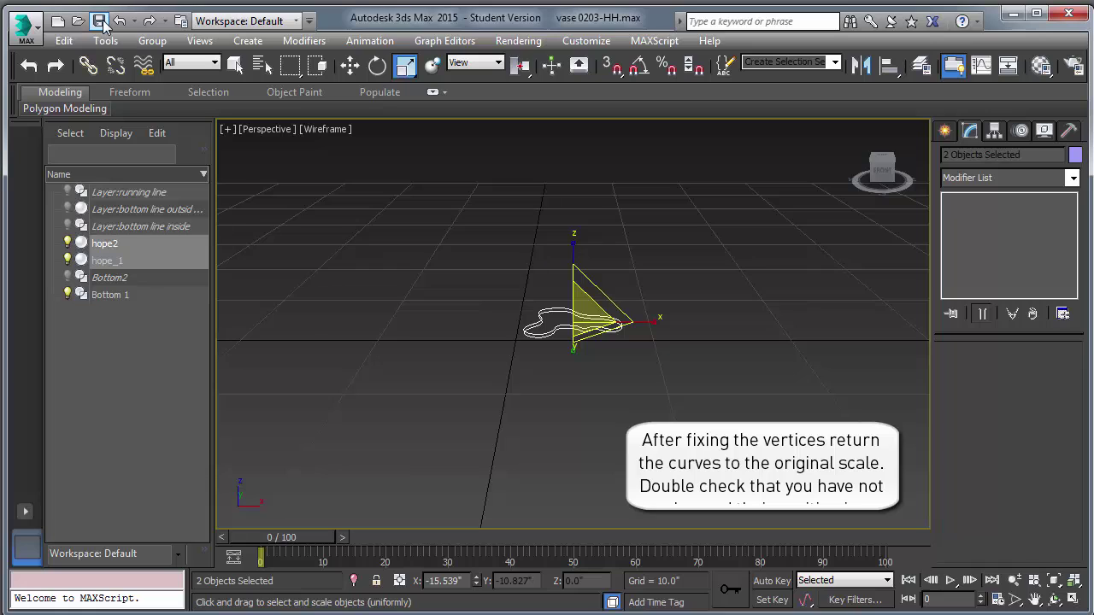
pyautogui.click(1056, 582)
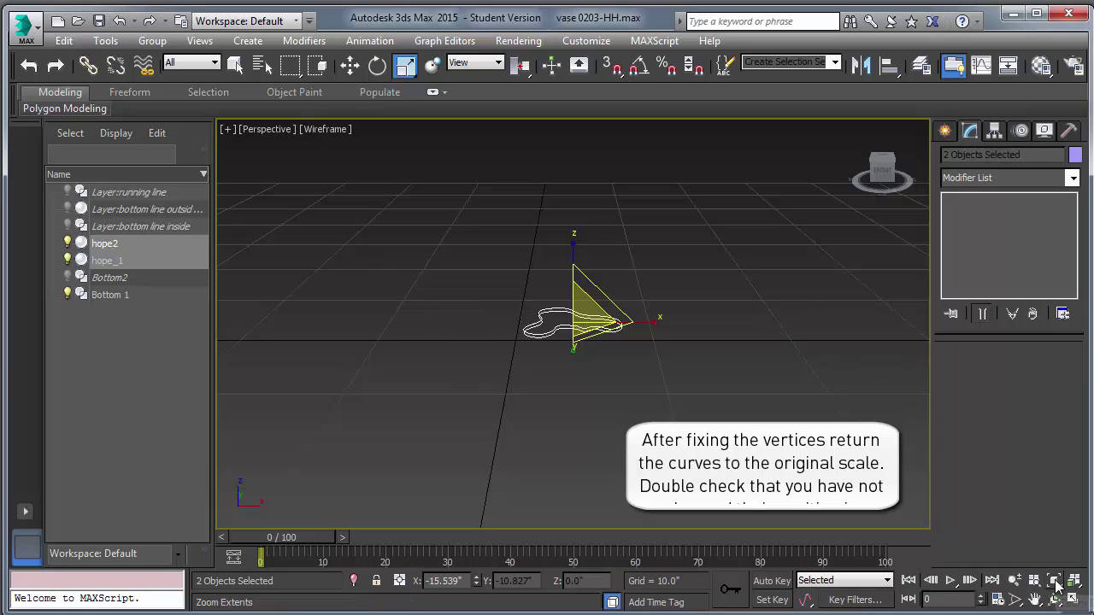
# Step: Show the outside vase mesh and examine from below how the deselected hope outlines sit against its bottom rim
pyautogui.click(67, 226)
pyautogui.click(68, 226)
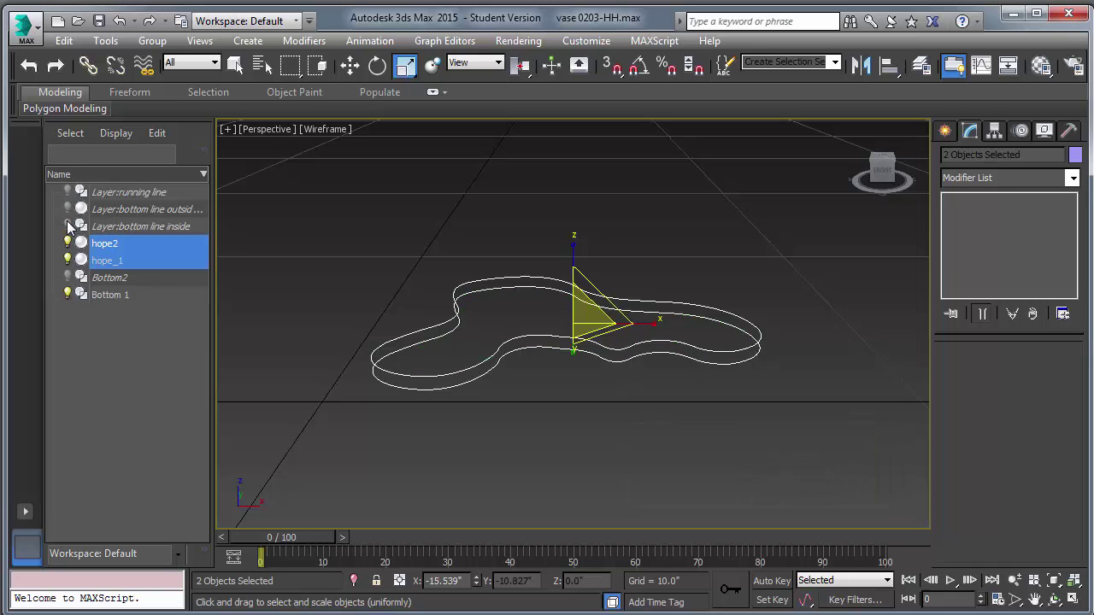
pyautogui.click(68, 208)
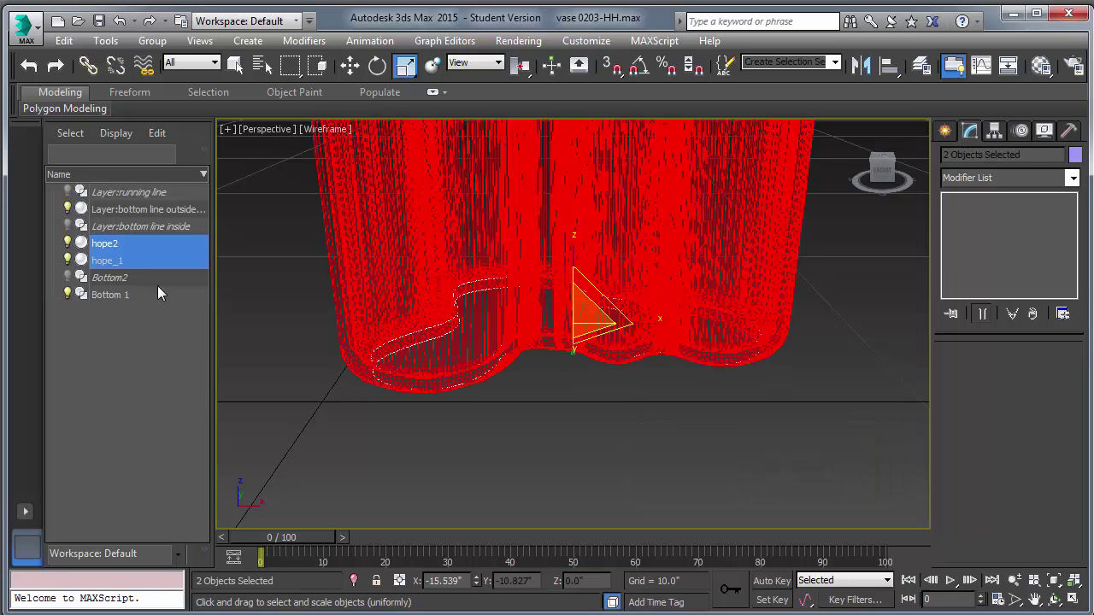
pyautogui.click(258, 350)
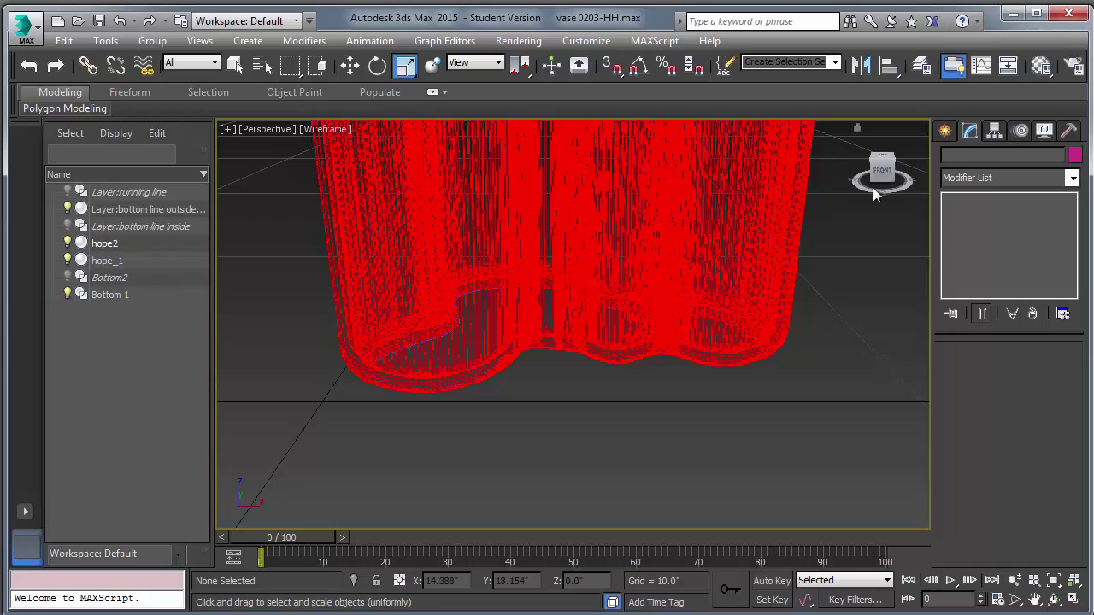
pyautogui.moveTo(883, 164)
pyautogui.mouseDown()
pyautogui.moveTo(889, 139)
pyautogui.moveTo(882, 166)
pyautogui.mouseUp()
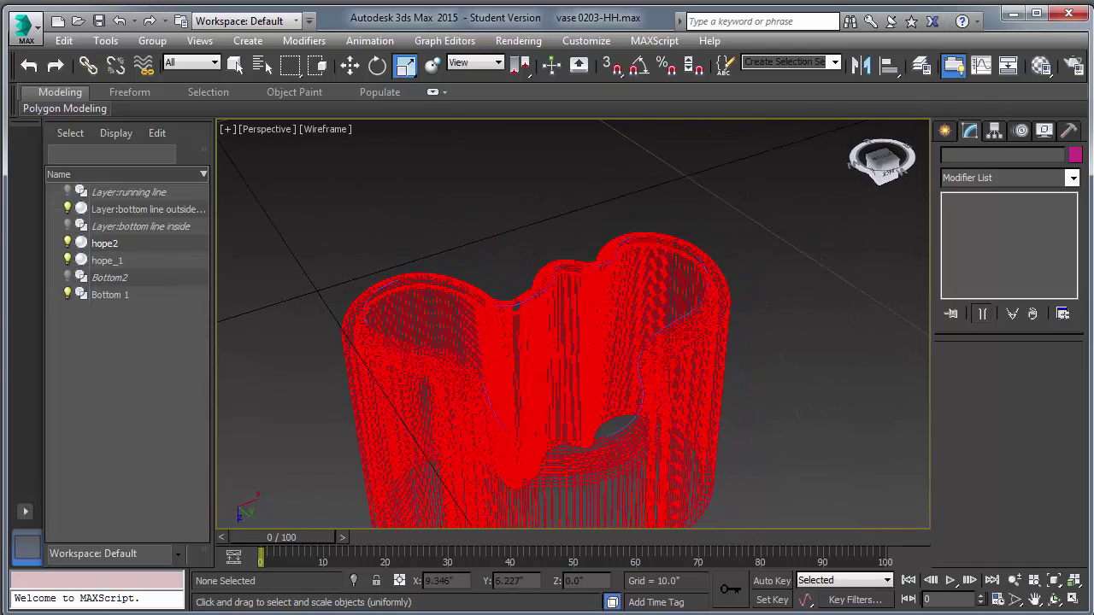
pyautogui.scroll(5, 677, 258)
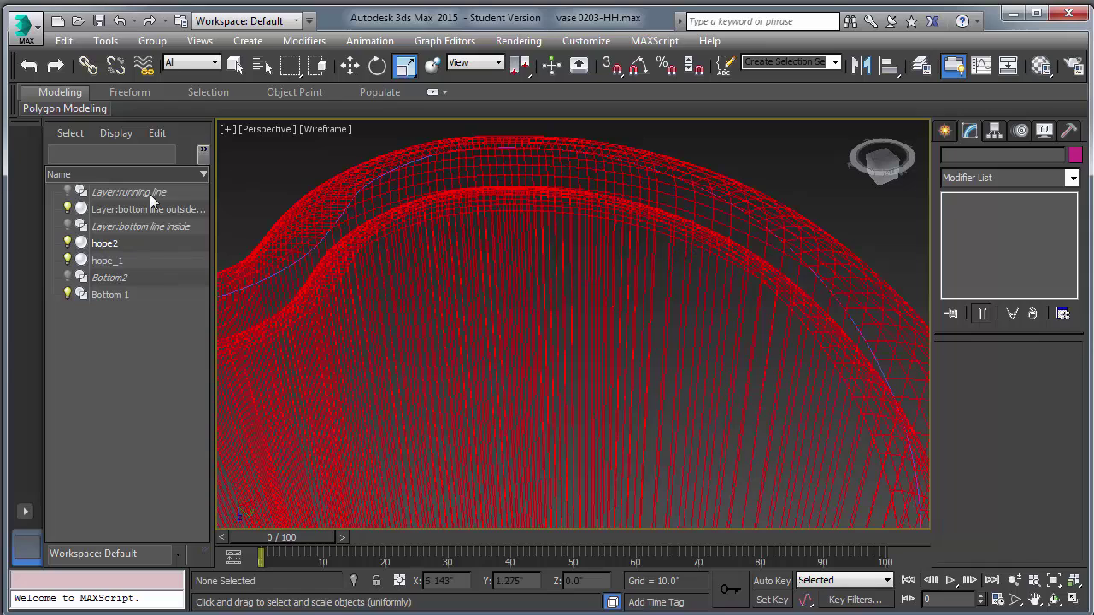
# Step: Hide the outside vase mesh, set hope2's object color to green and deselect it
pyautogui.click(68, 210)
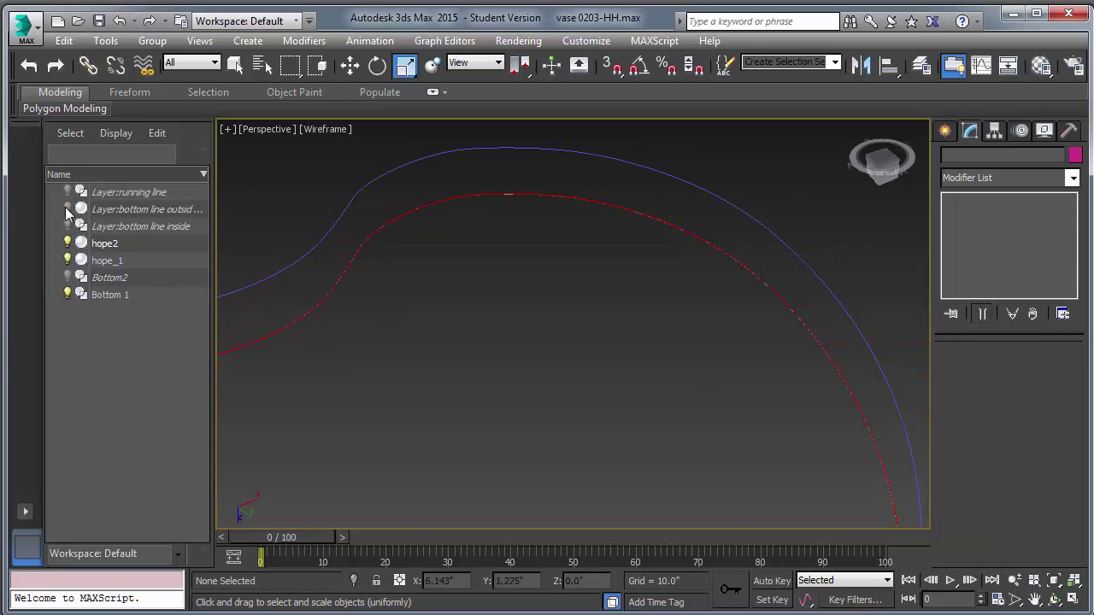
pyautogui.click(388, 219)
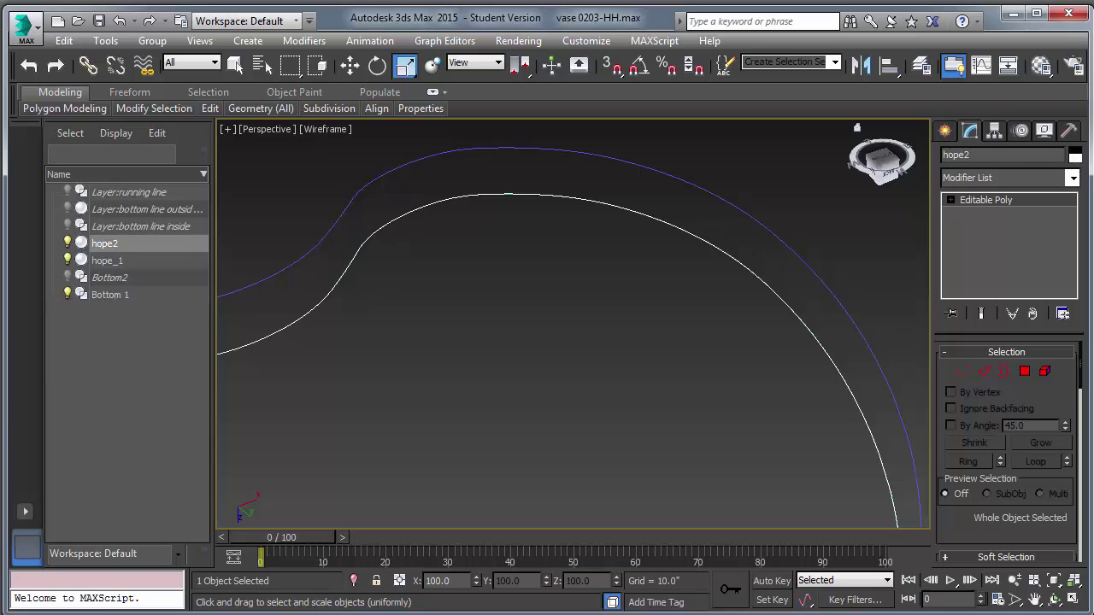
pyautogui.click(503, 328)
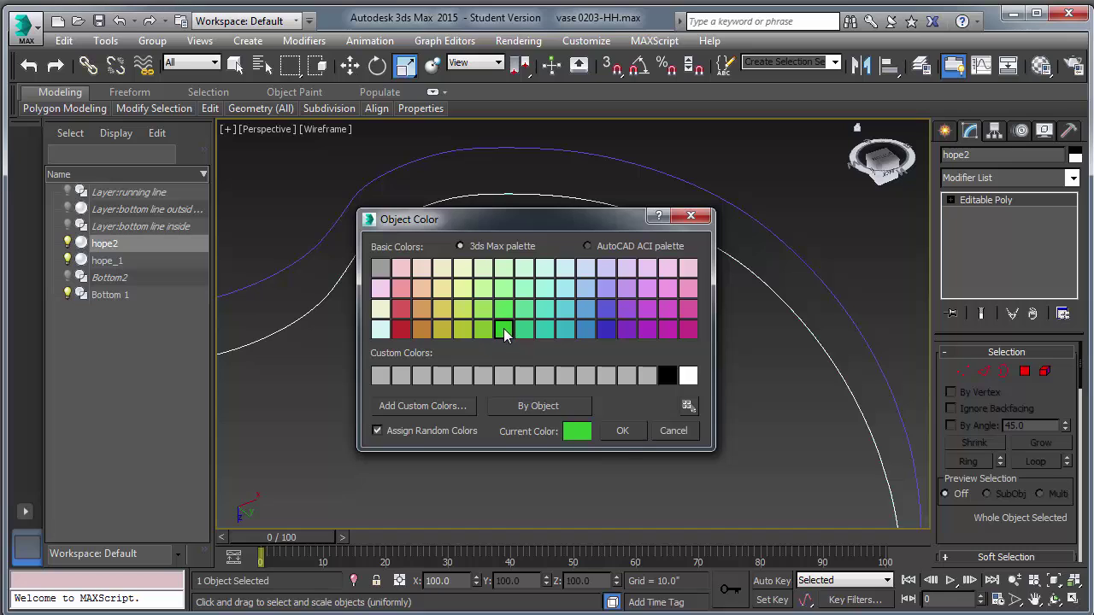
pyautogui.click(617, 433)
pyautogui.click(512, 308)
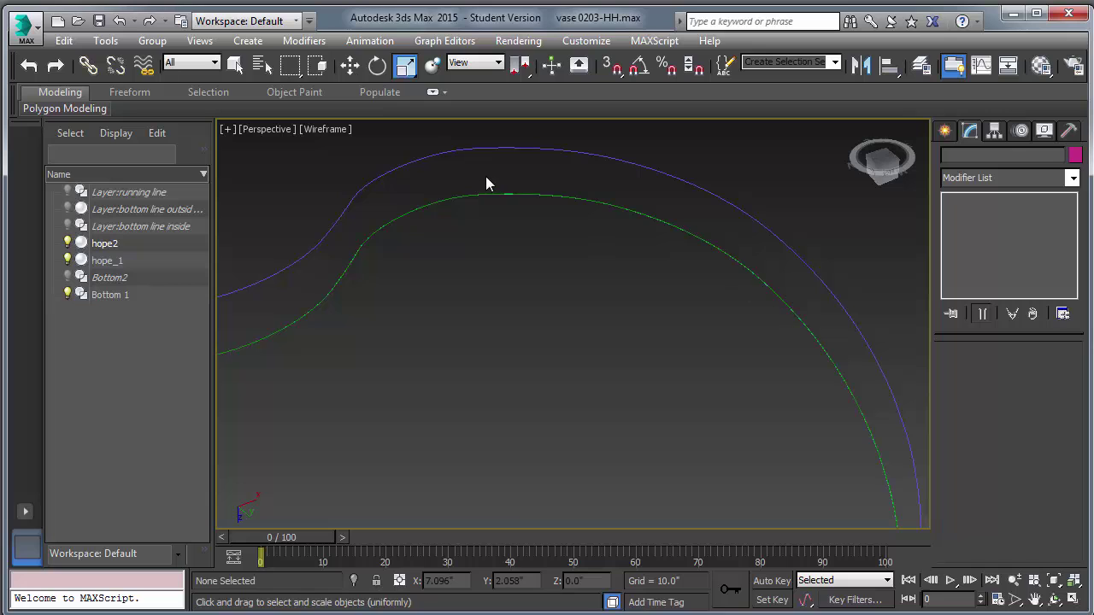
# Step: Show the outside vase mesh again and examine the hope_1 and green hope2 outlines up close along its bottom rim
pyautogui.click(68, 210)
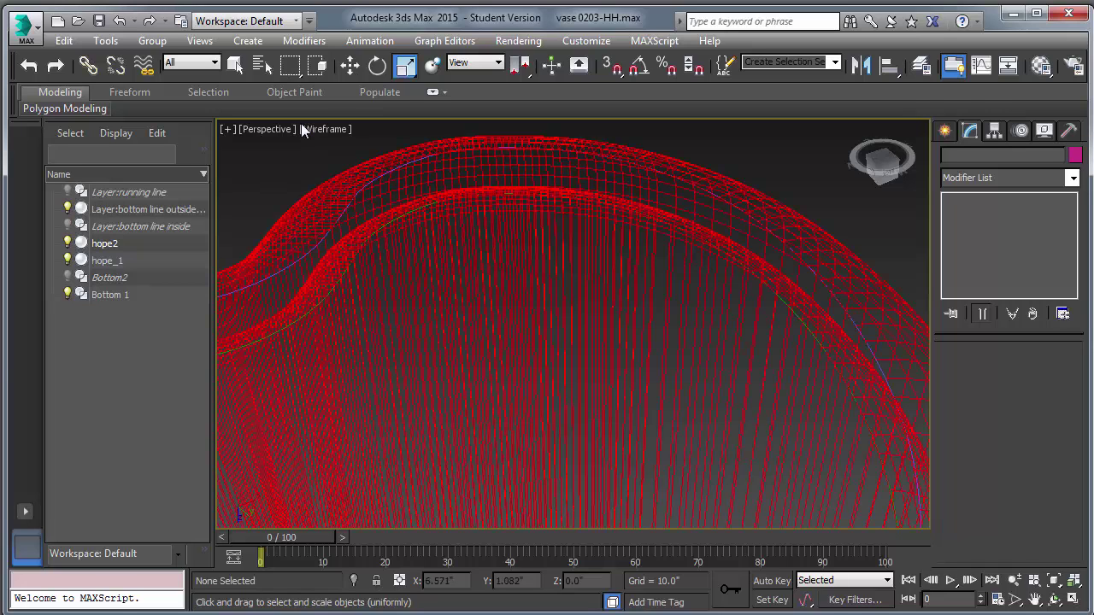
pyautogui.scroll(2, 333, 179)
pyautogui.scroll(3, 334, 179)
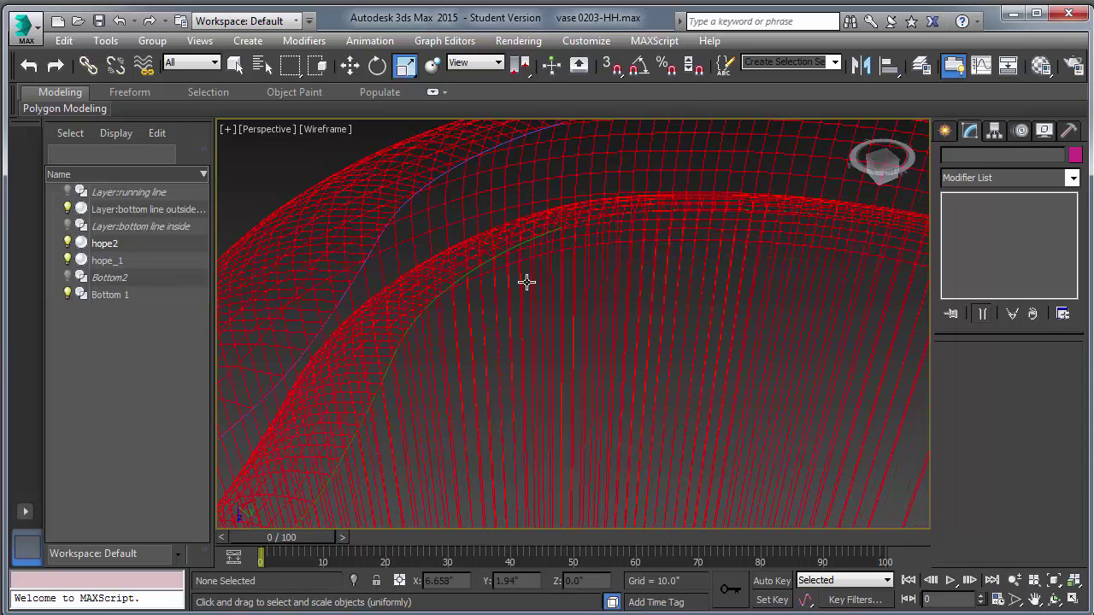
pyautogui.click(1034, 598)
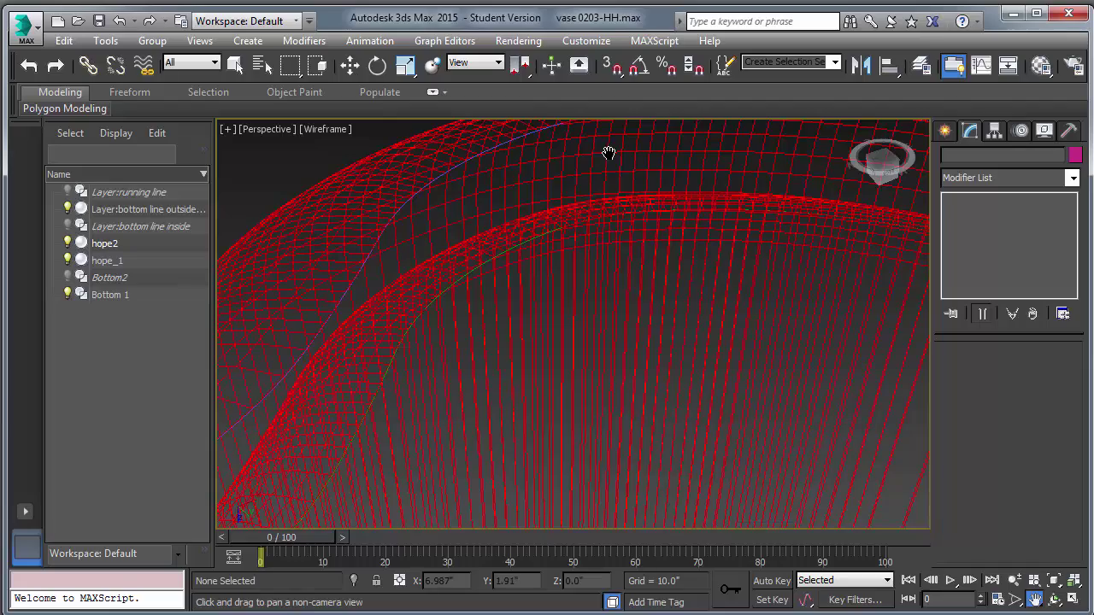
pyautogui.moveTo(608, 153); pyautogui.dragTo(554, 259)
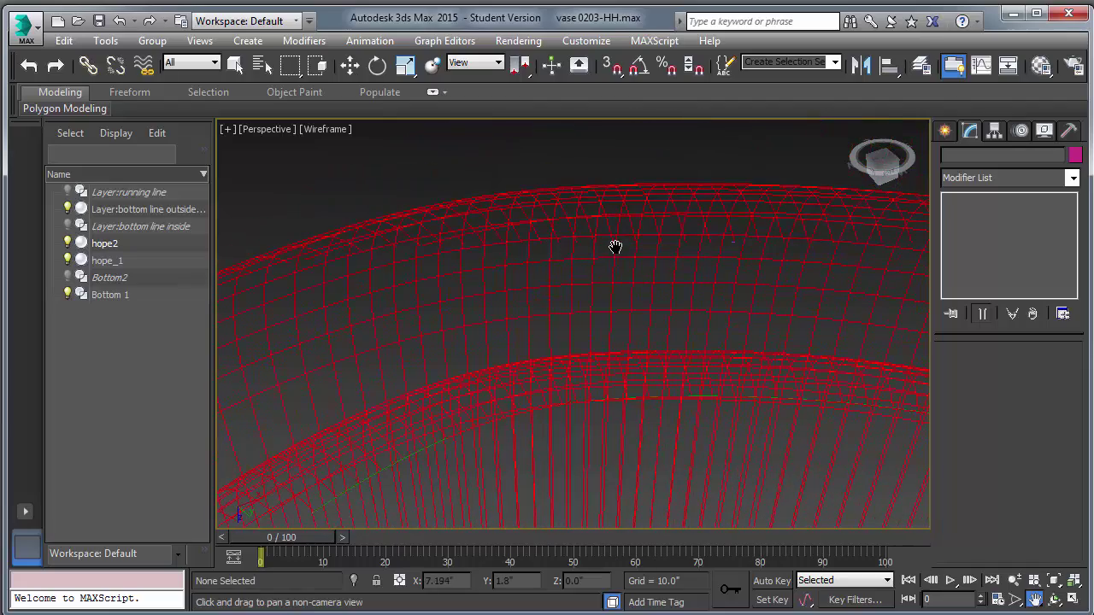
pyautogui.scroll(-2, 615, 246)
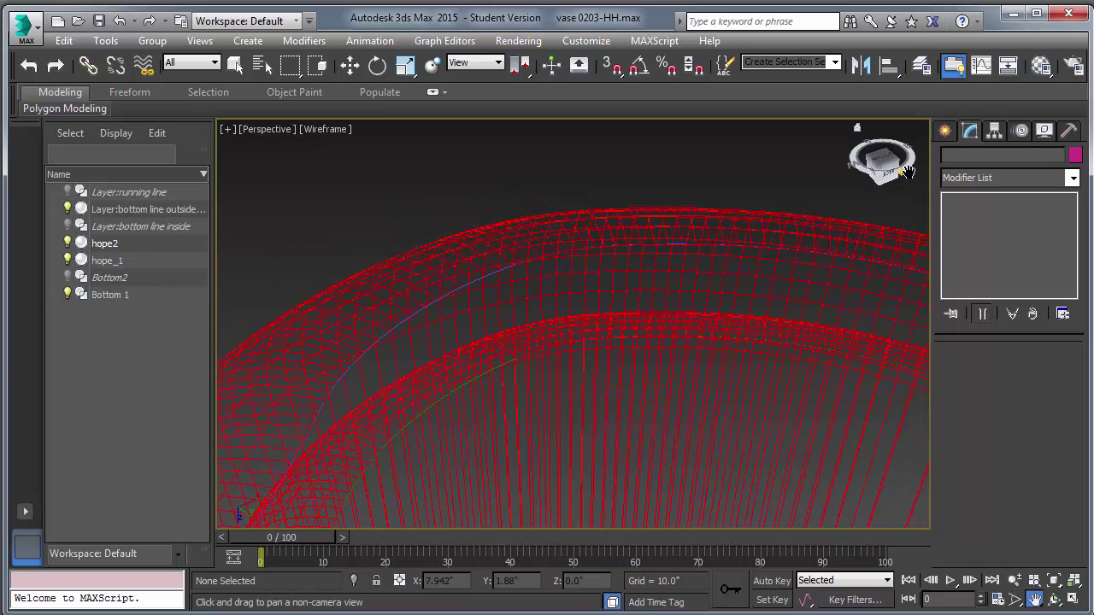
# Step: Select the outside vase mesh and attach hope_1 and hope2 to it
pyautogui.click(946, 132)
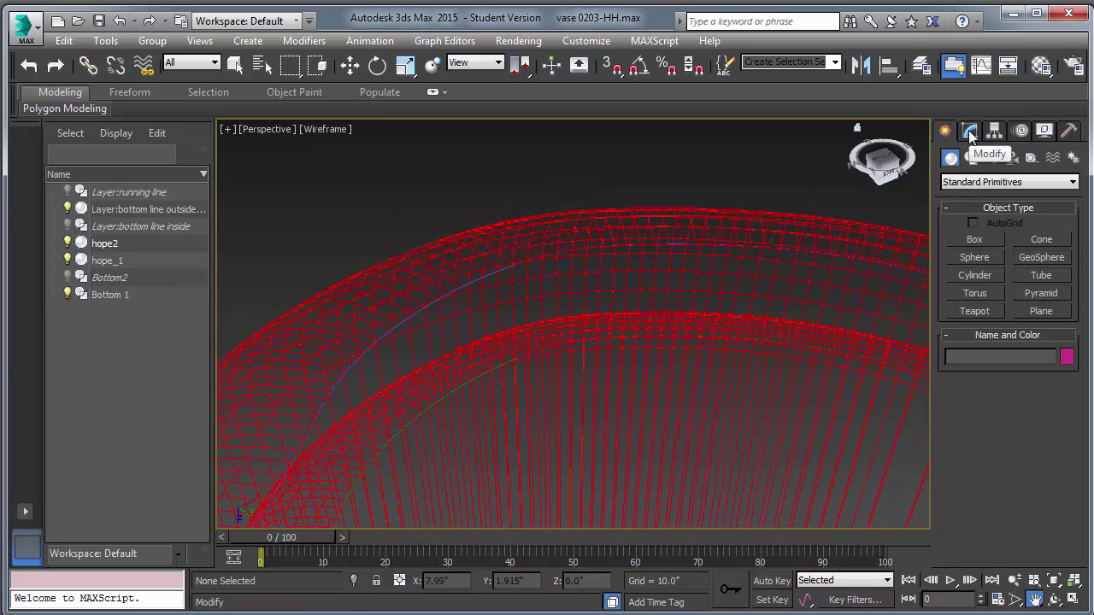
pyautogui.click(969, 132)
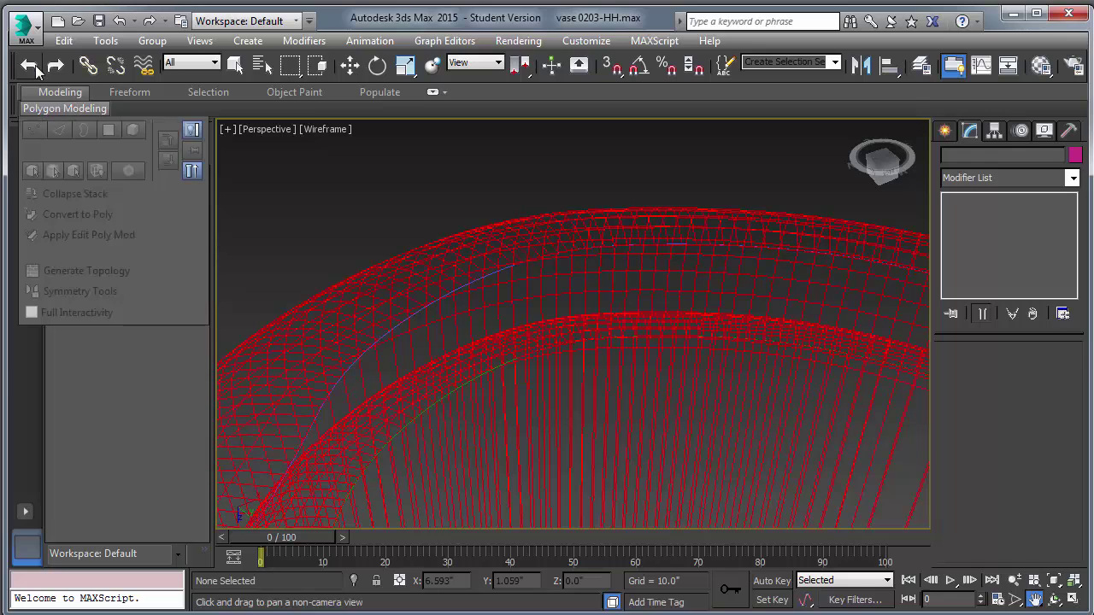
pyautogui.click(236, 66)
pyautogui.click(586, 229)
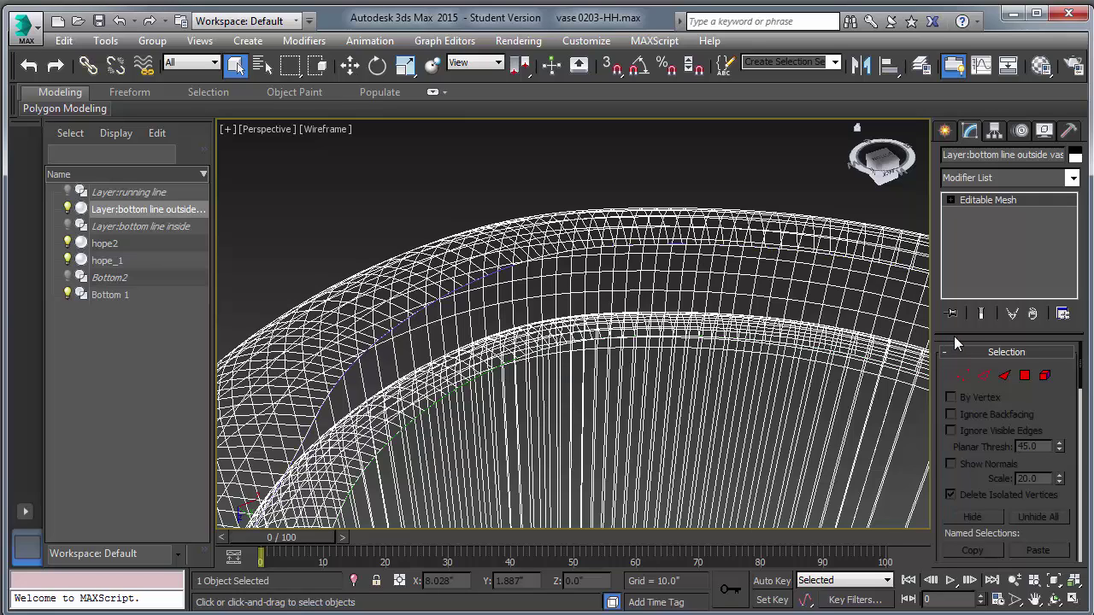
pyautogui.moveTo(954, 333); pyautogui.dragTo(962, 259)
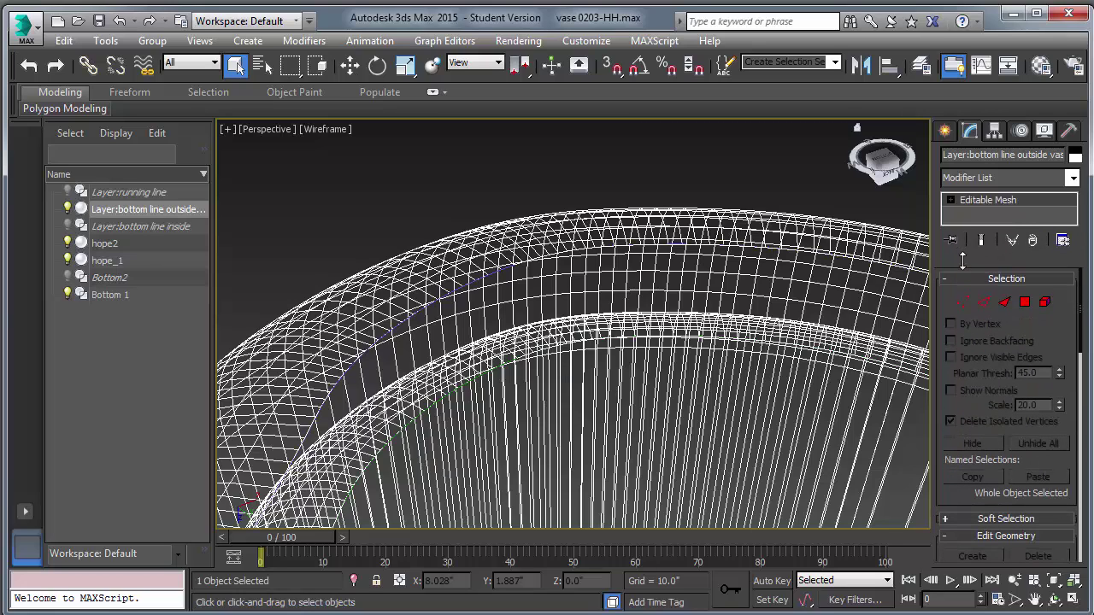
pyautogui.moveTo(971, 412); pyautogui.dragTo(983, 231)
pyautogui.click(971, 395)
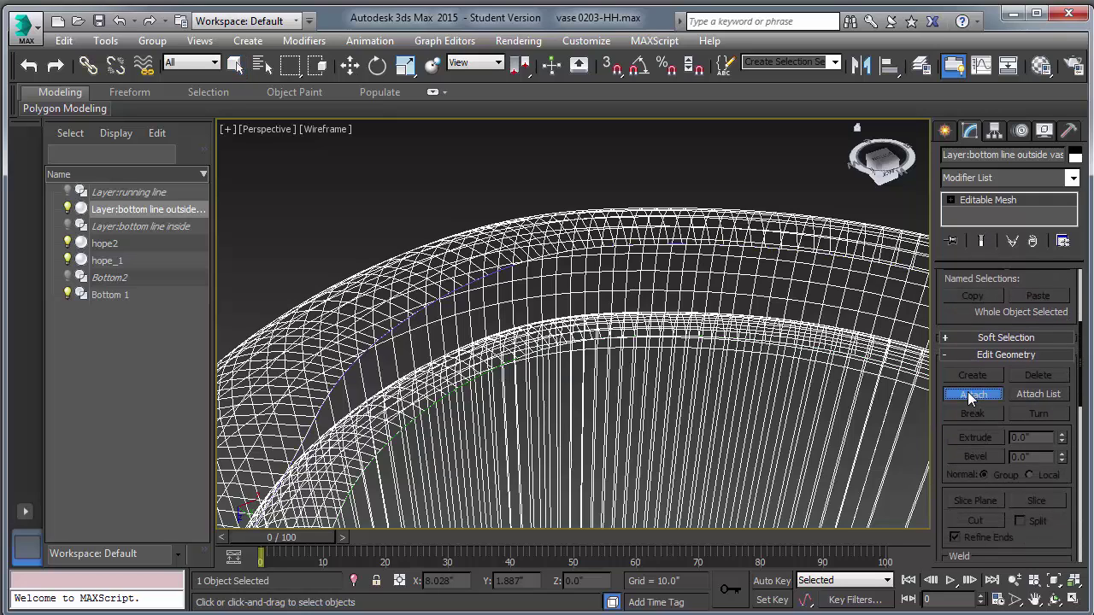
pyautogui.click(473, 282)
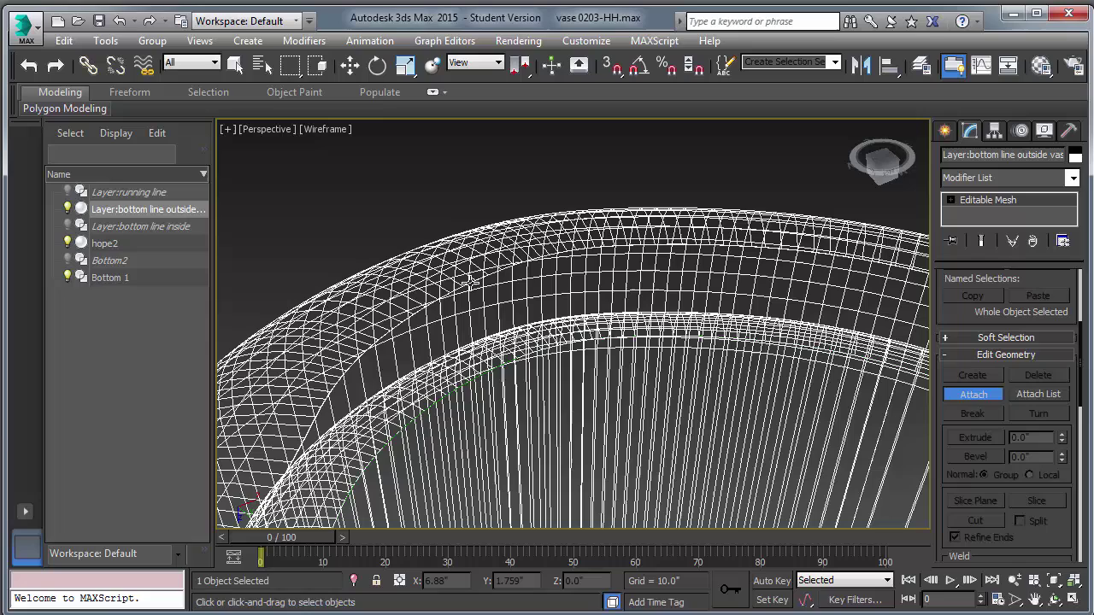
pyautogui.click(439, 399)
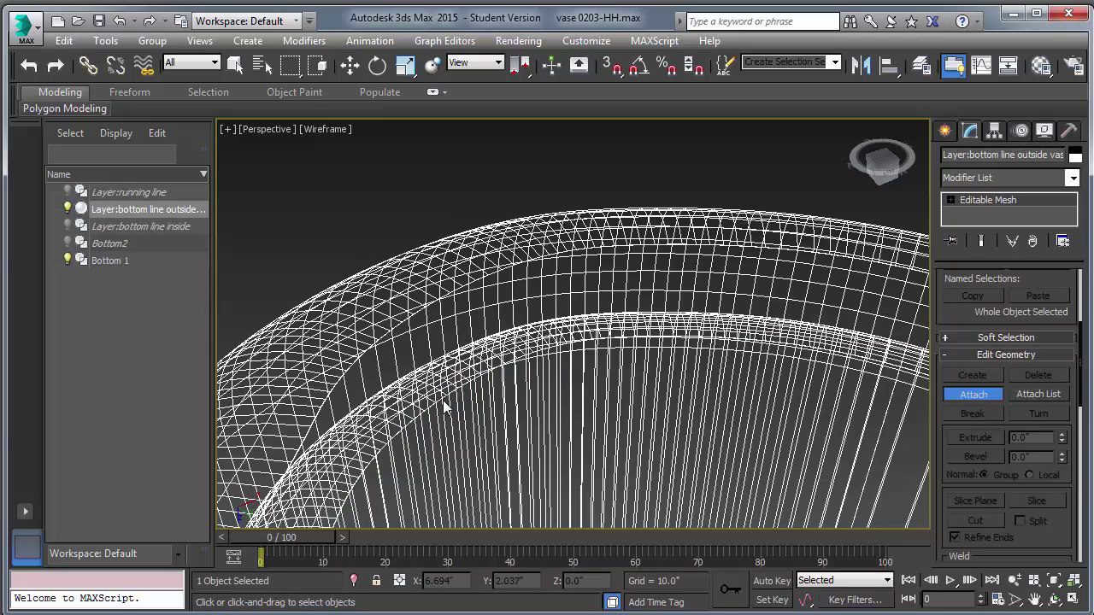
# Step: Hide Bottom 1, leave Attach mode and deselect the combined vase mesh
pyautogui.click(68, 258)
pyautogui.moveTo(147, 210); pyautogui.dragTo(145, 214)
pyautogui.click(234, 66)
pyautogui.click(333, 177)
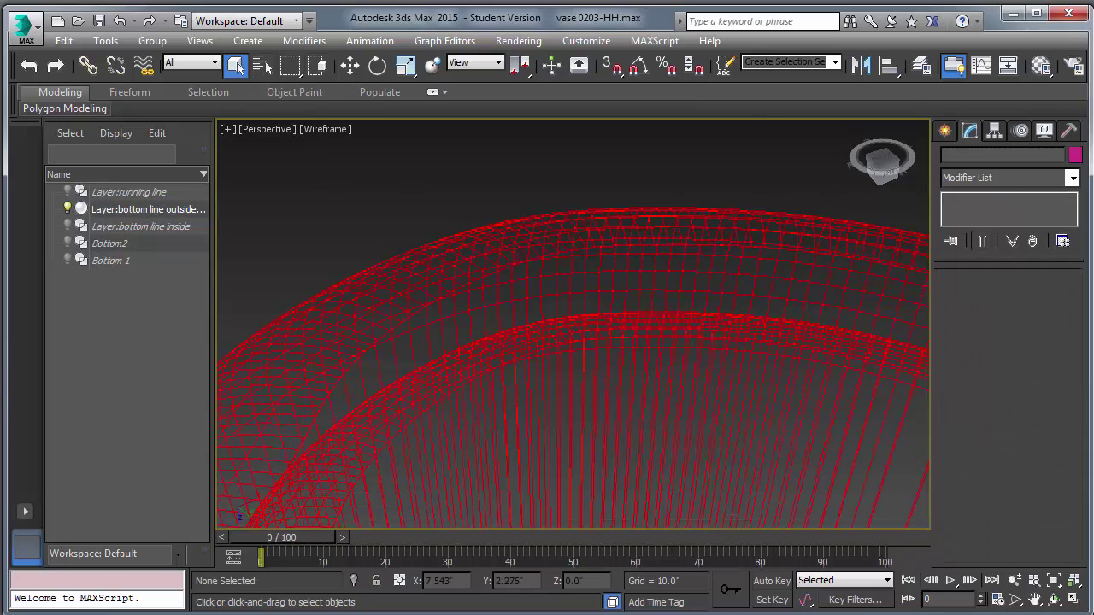
pyautogui.click(1053, 601)
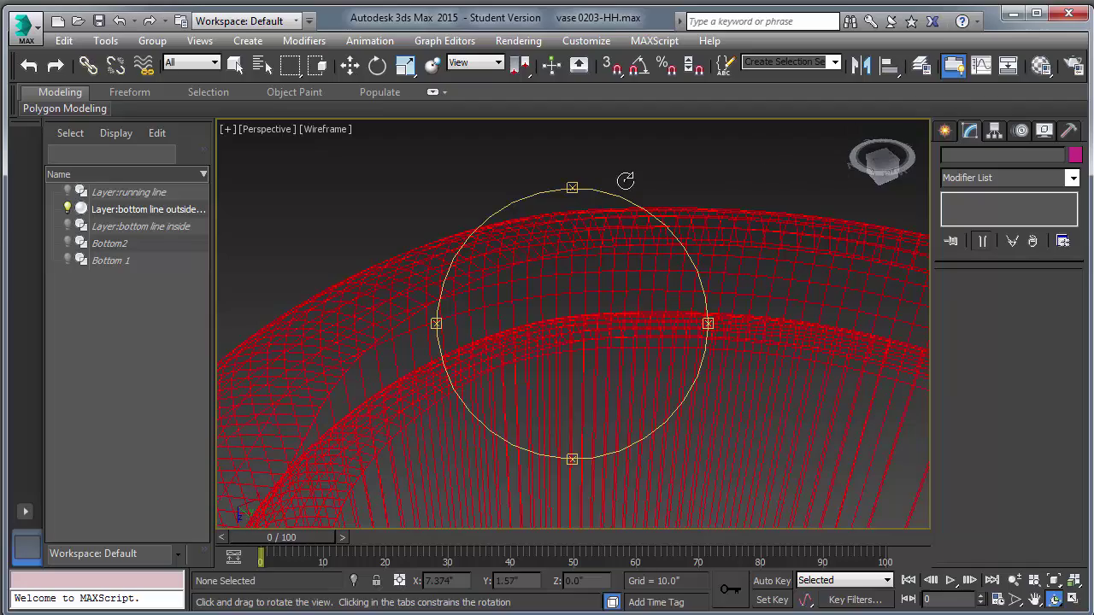
# Step: Frame the whole vase from above and switch the perspective view from Wireframe to Shaded
pyautogui.moveTo(572, 185); pyautogui.dragTo(613, 420)
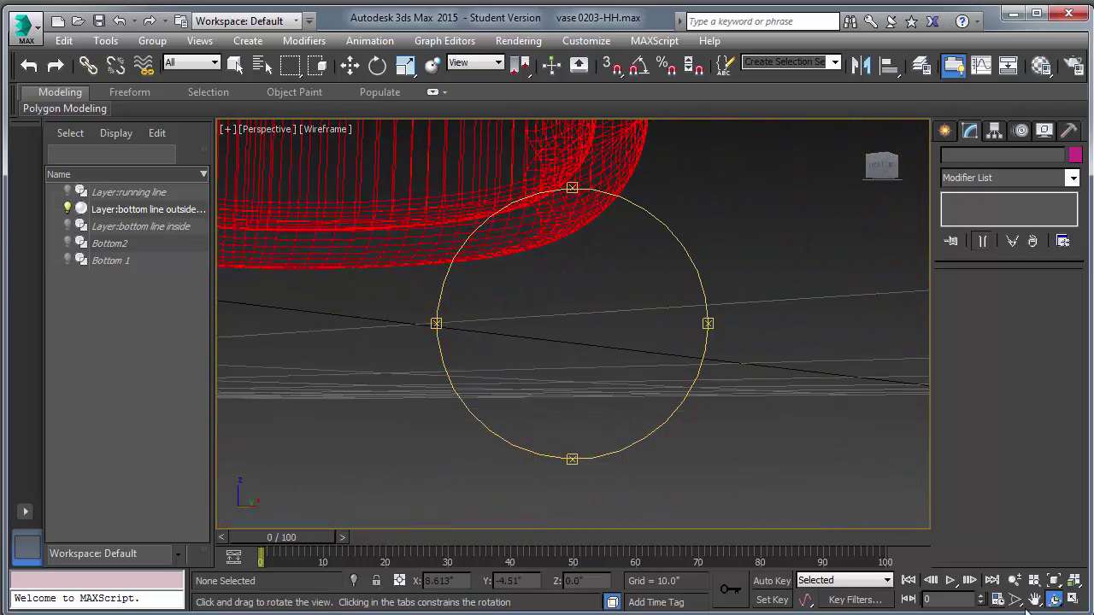
pyautogui.click(1054, 580)
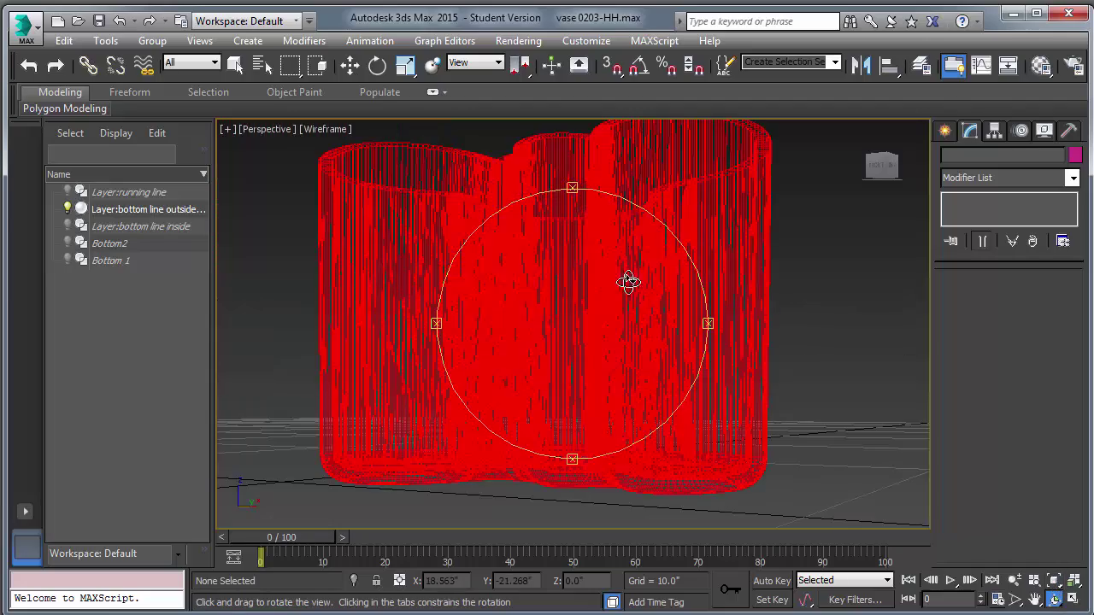
pyautogui.moveTo(570, 188); pyautogui.dragTo(589, 296)
pyautogui.rightClick(591, 298)
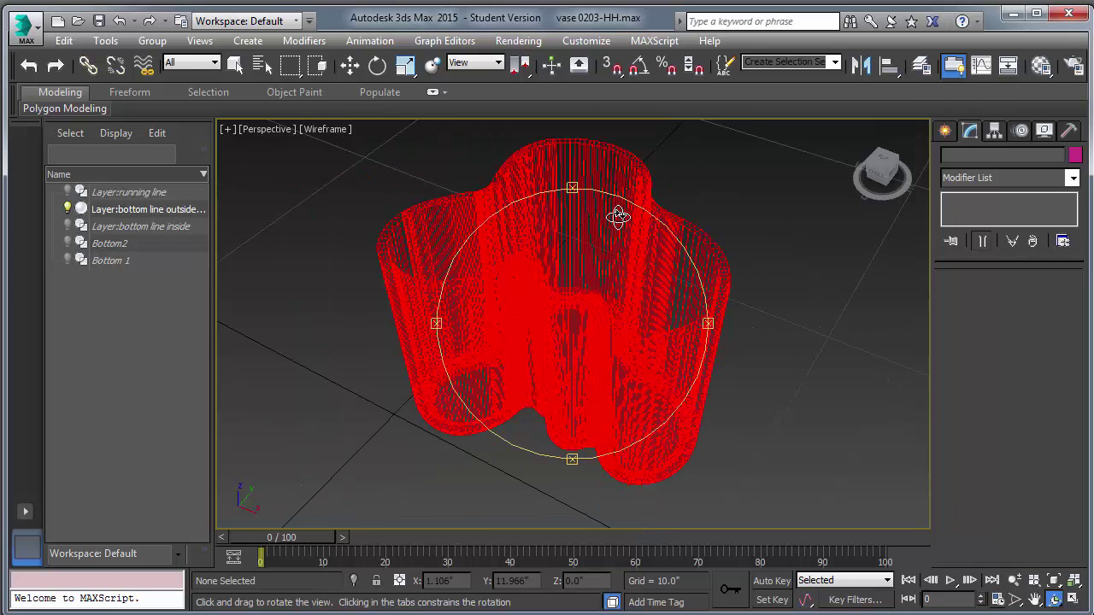
pyautogui.moveTo(573, 185); pyautogui.dragTo(576, 210)
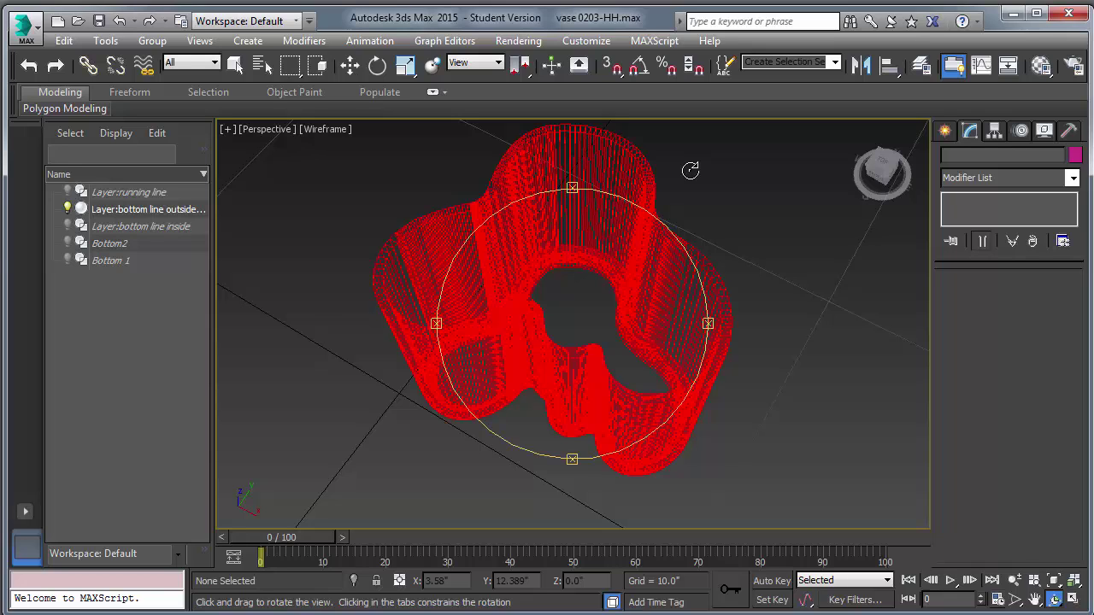
pyautogui.press('Escape')
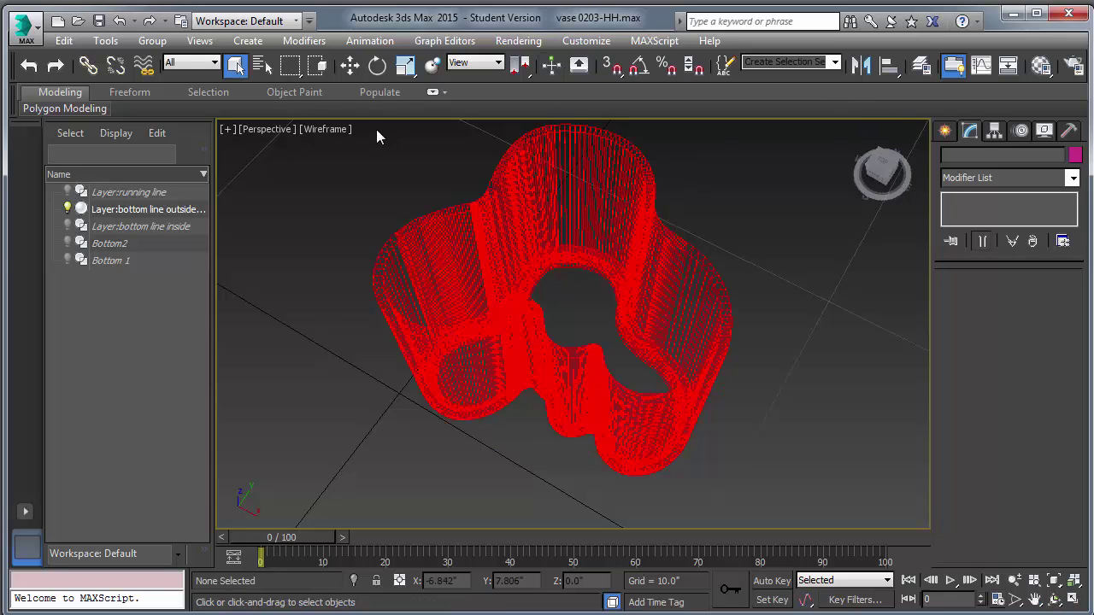
pyautogui.click(325, 128)
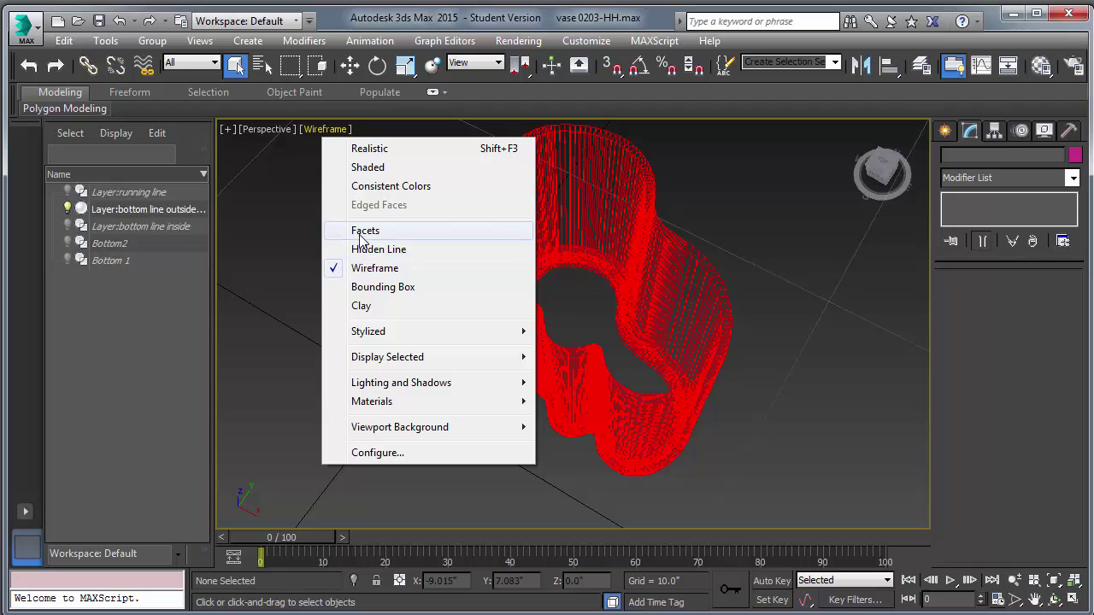
pyautogui.click(357, 167)
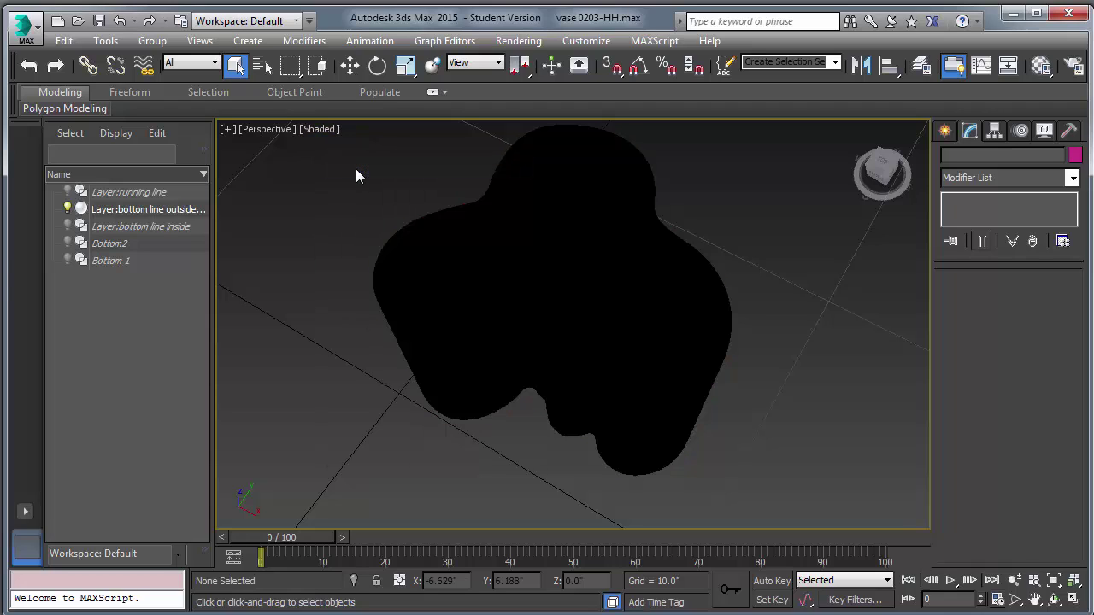
pyautogui.click(321, 129)
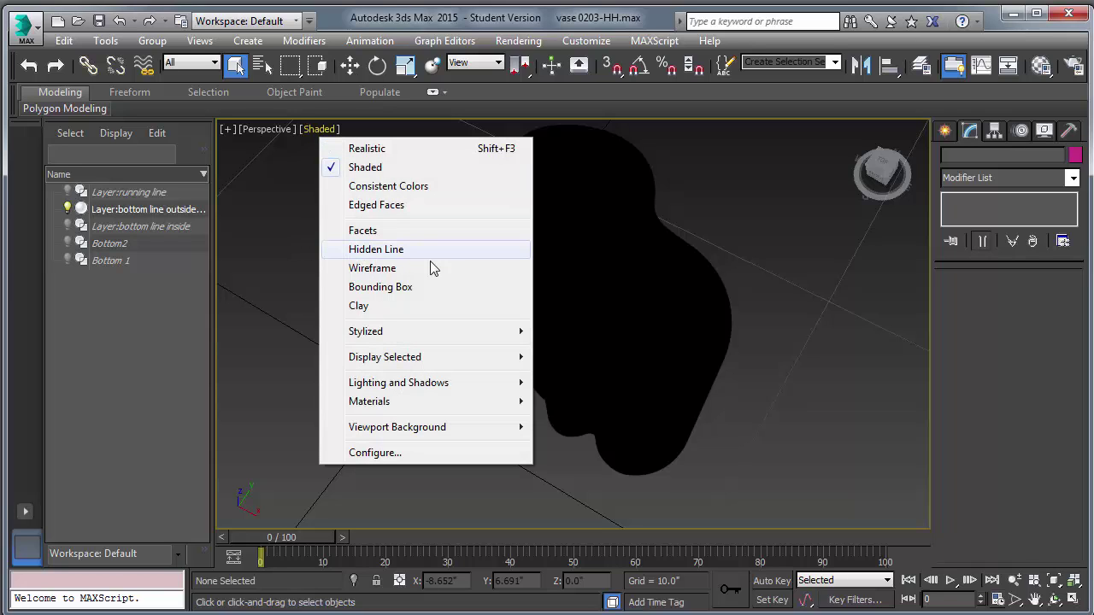
pyautogui.click(761, 258)
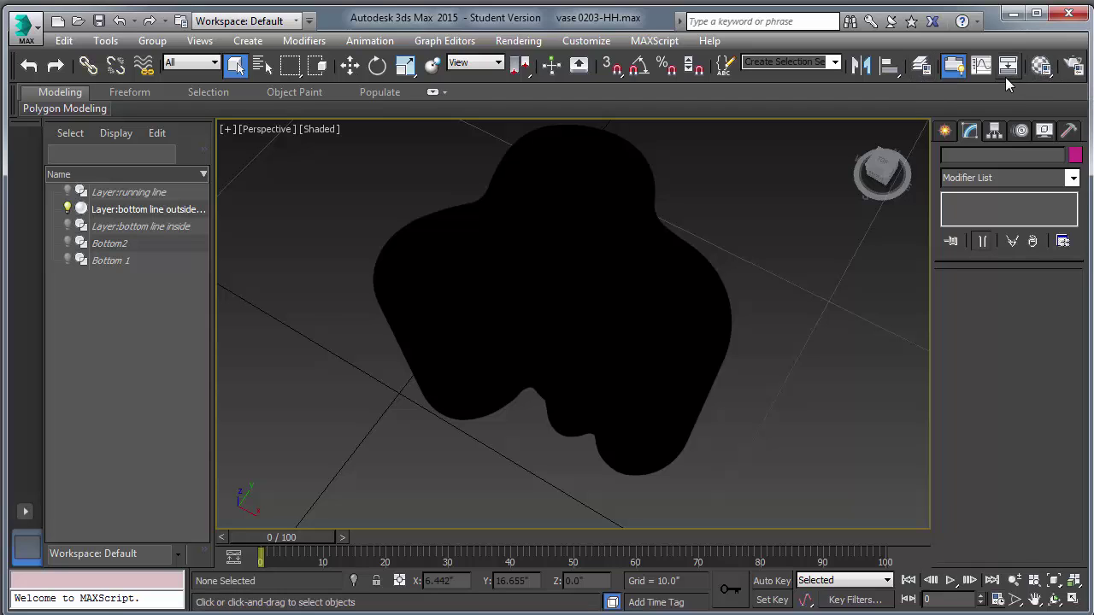
# Step: Render the perspective view of the vase and close the rendered image
pyautogui.moveTo(1025, 77); pyautogui.dragTo(970, 76)
pyautogui.click(1069, 69)
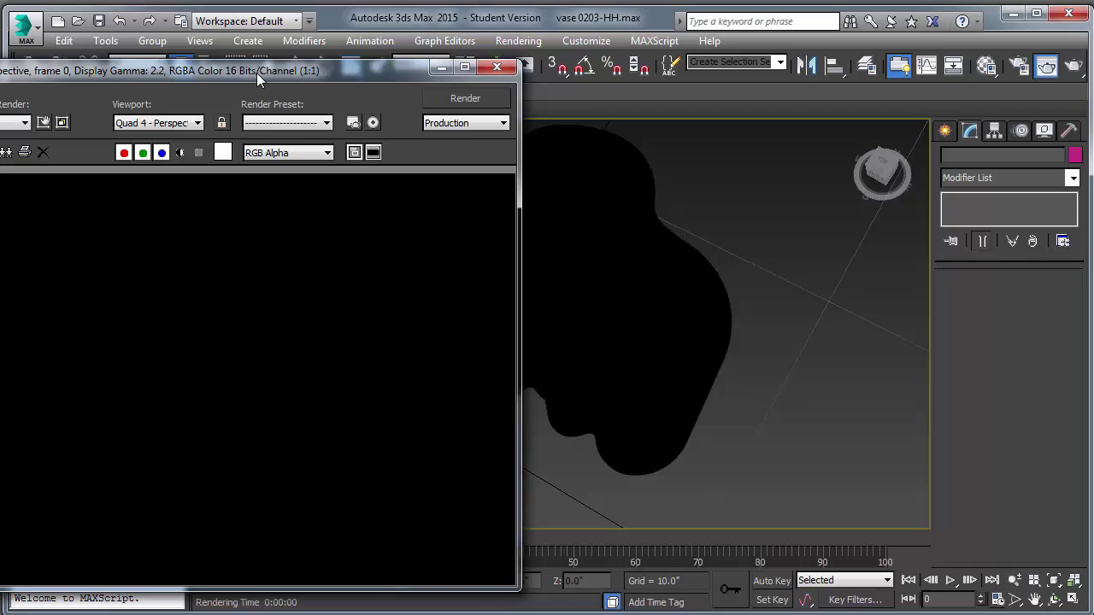
pyautogui.click(497, 67)
# Step: Select the outside vase mesh and set its object color to green
pyautogui.click(511, 166)
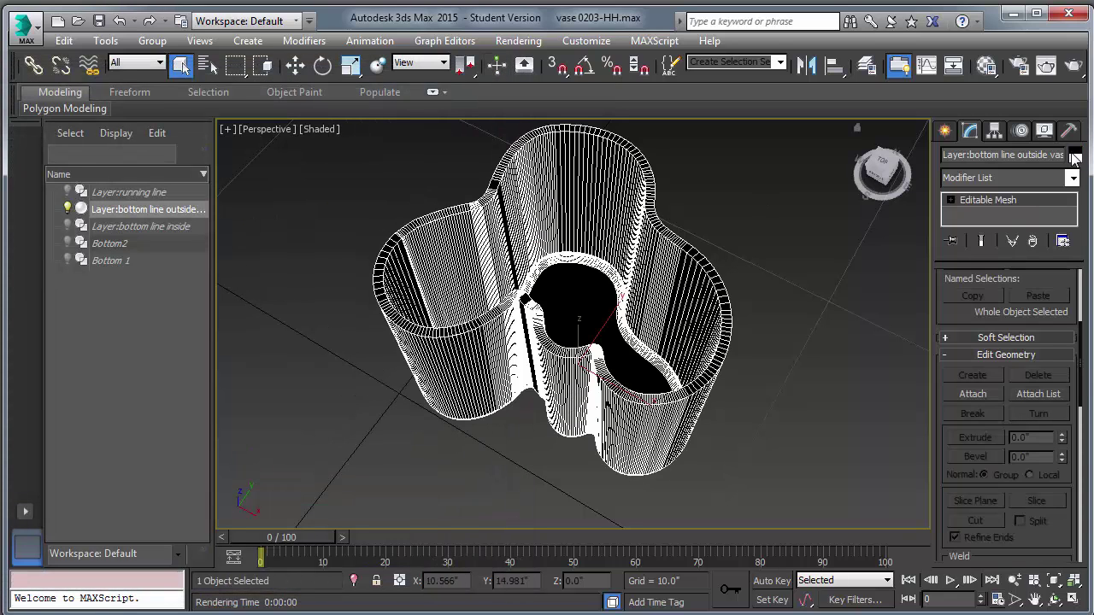
pyautogui.click(1074, 156)
pyautogui.click(523, 328)
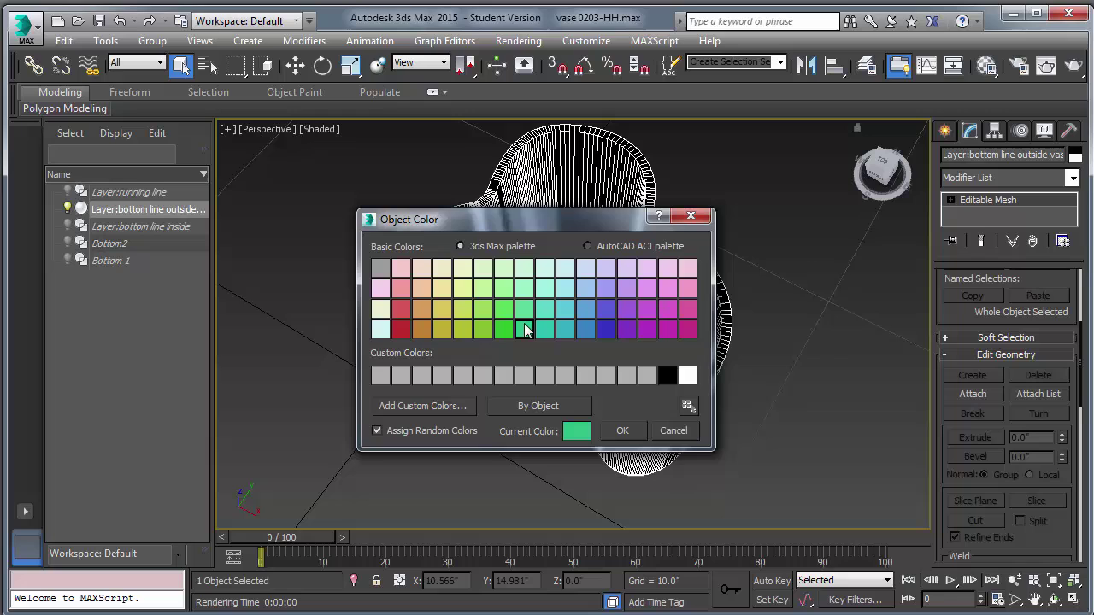
pyautogui.click(623, 431)
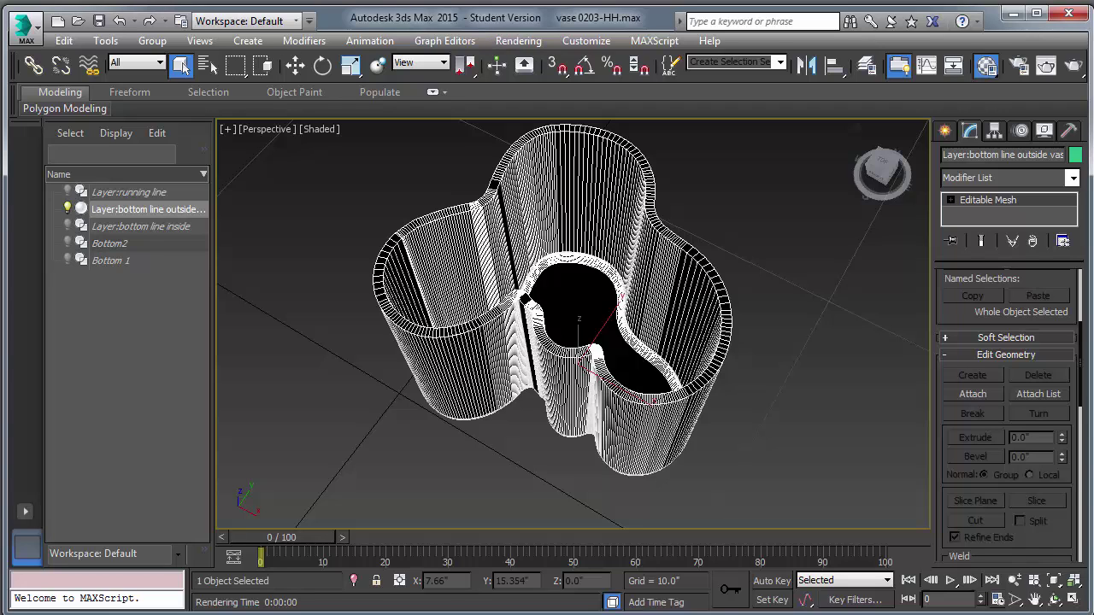
# Step: Assign the 01 - Default standard material to the selected vase mesh, deselect it and close the Material Editor
pyautogui.press('m')
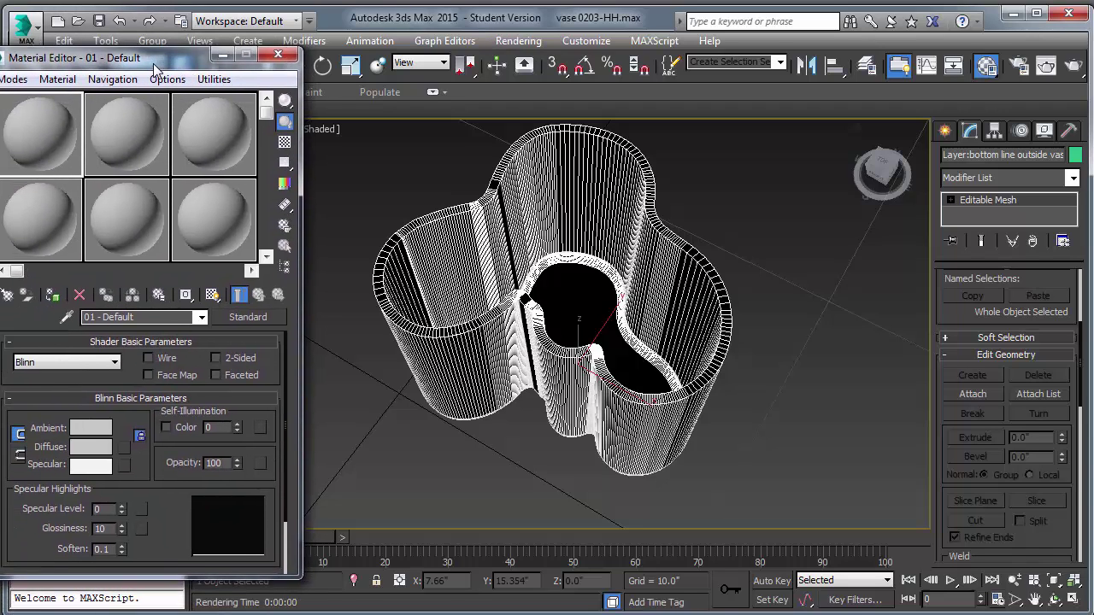
pyautogui.click(53, 295)
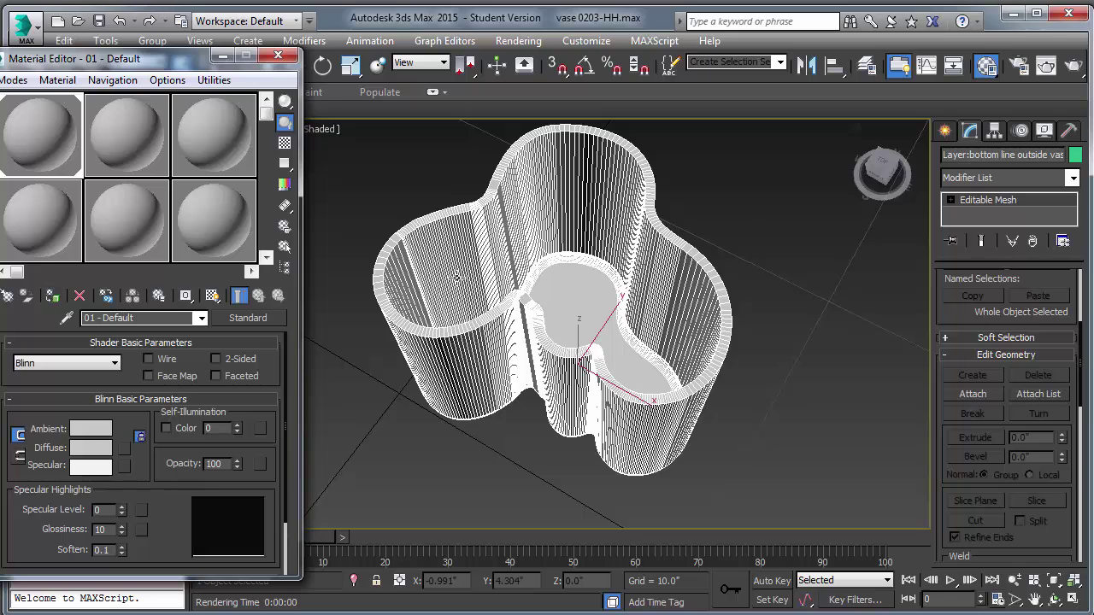
pyautogui.click(736, 210)
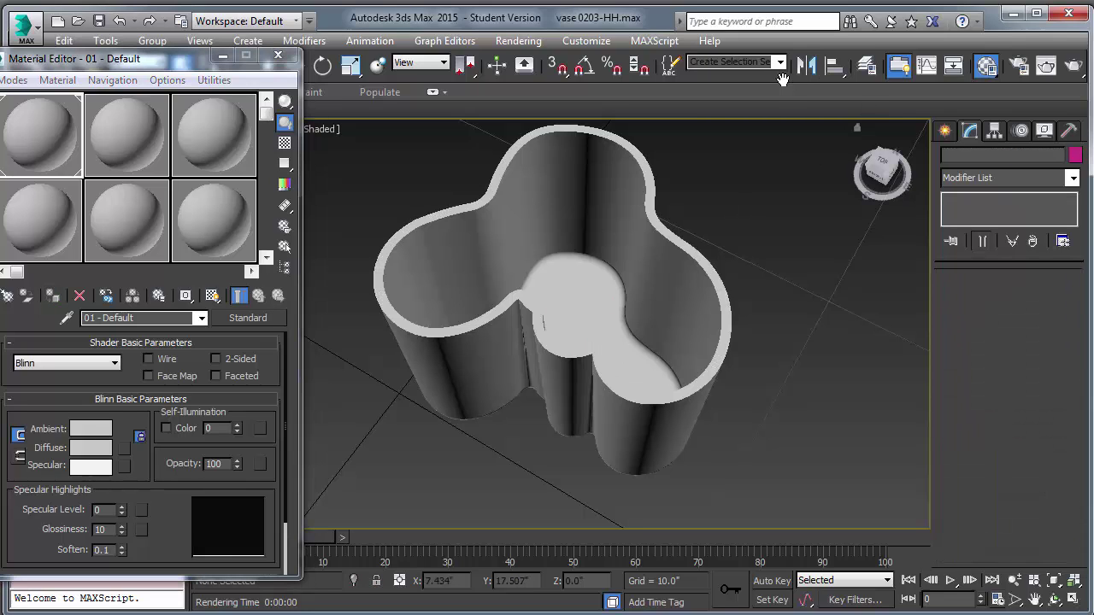
pyautogui.click(278, 55)
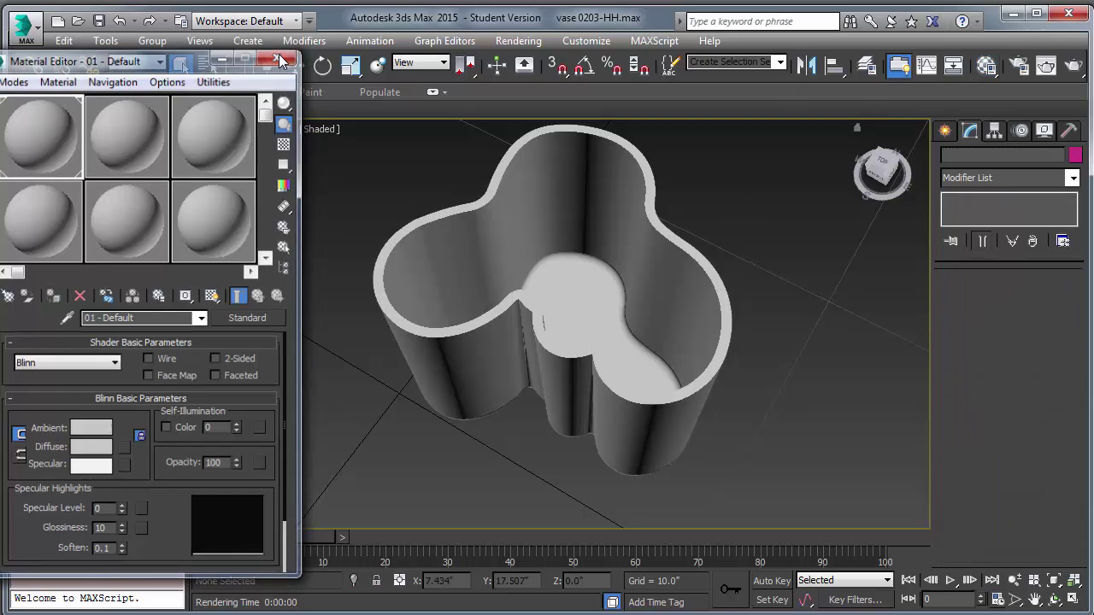